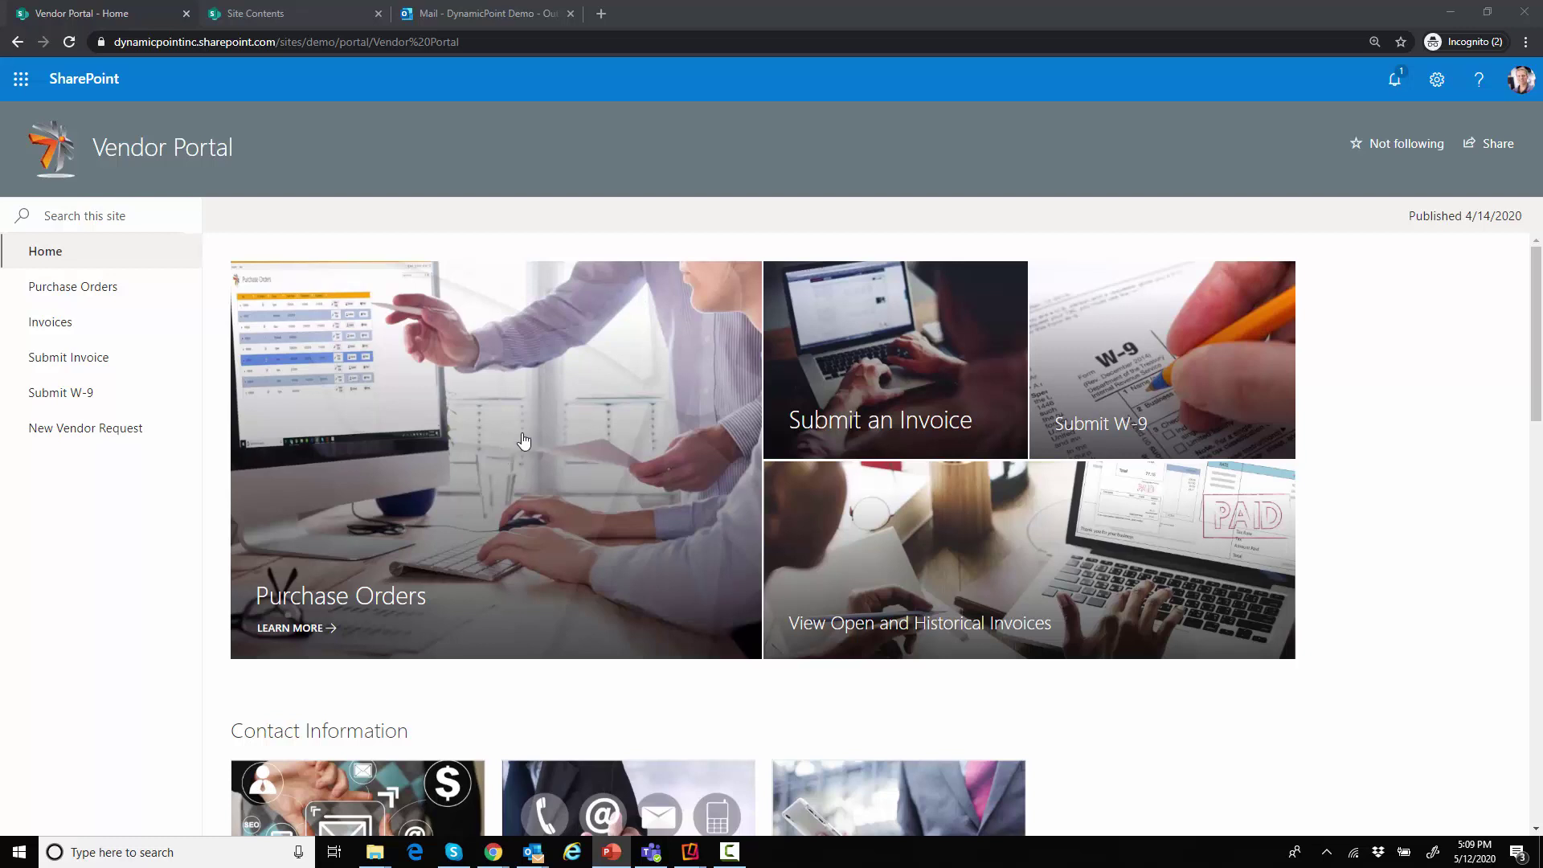
Step: Set PO 106036's expected delivery to 3/29/2018, mark it acknowledged, save, and return Home
left_click(550, 420)
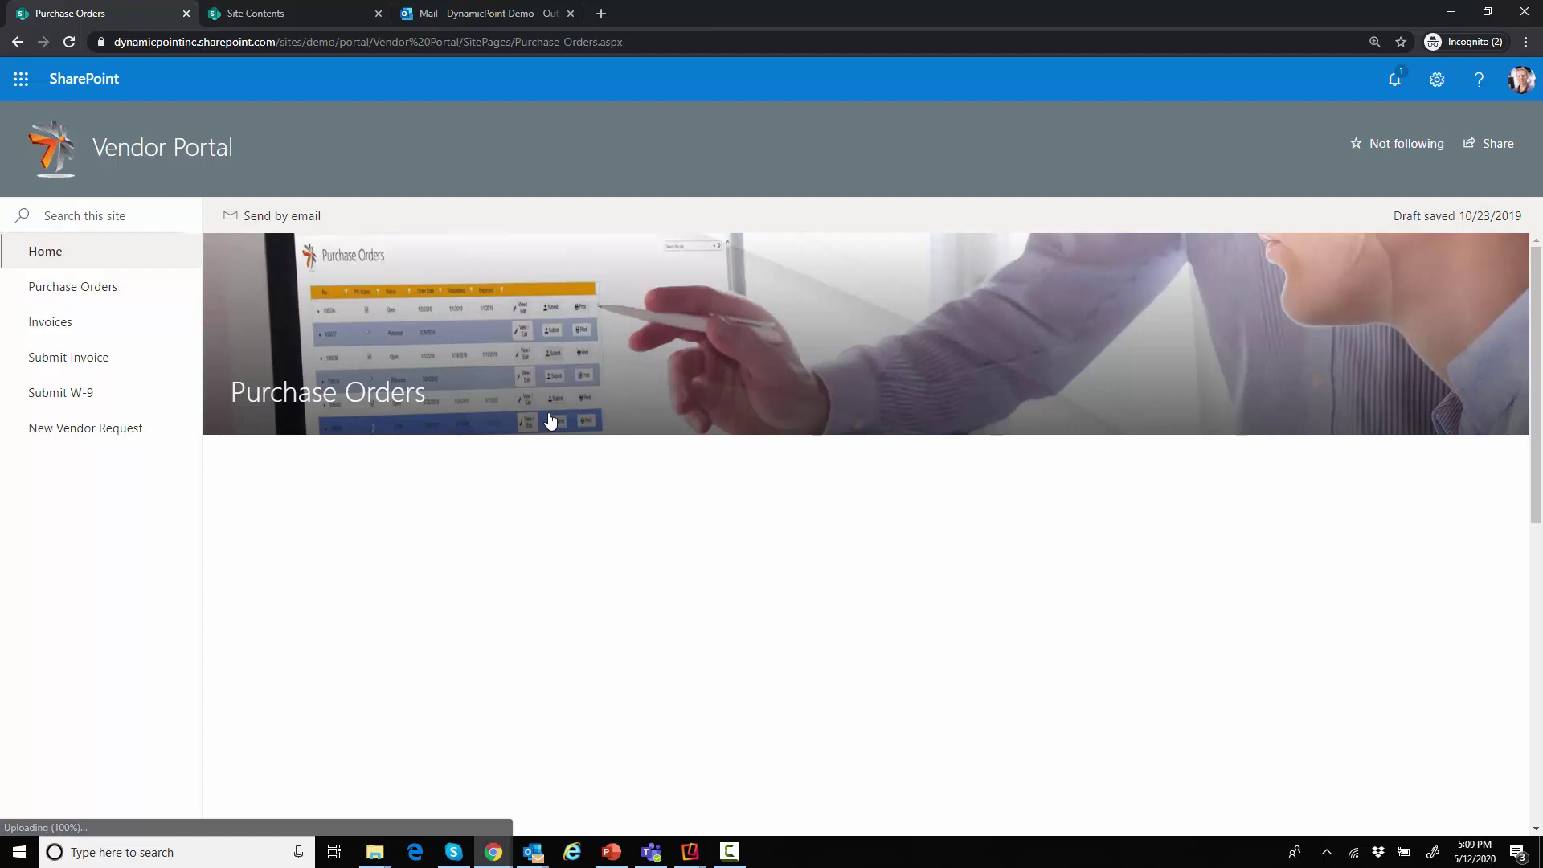
scroll(831, 550, "down", 2)
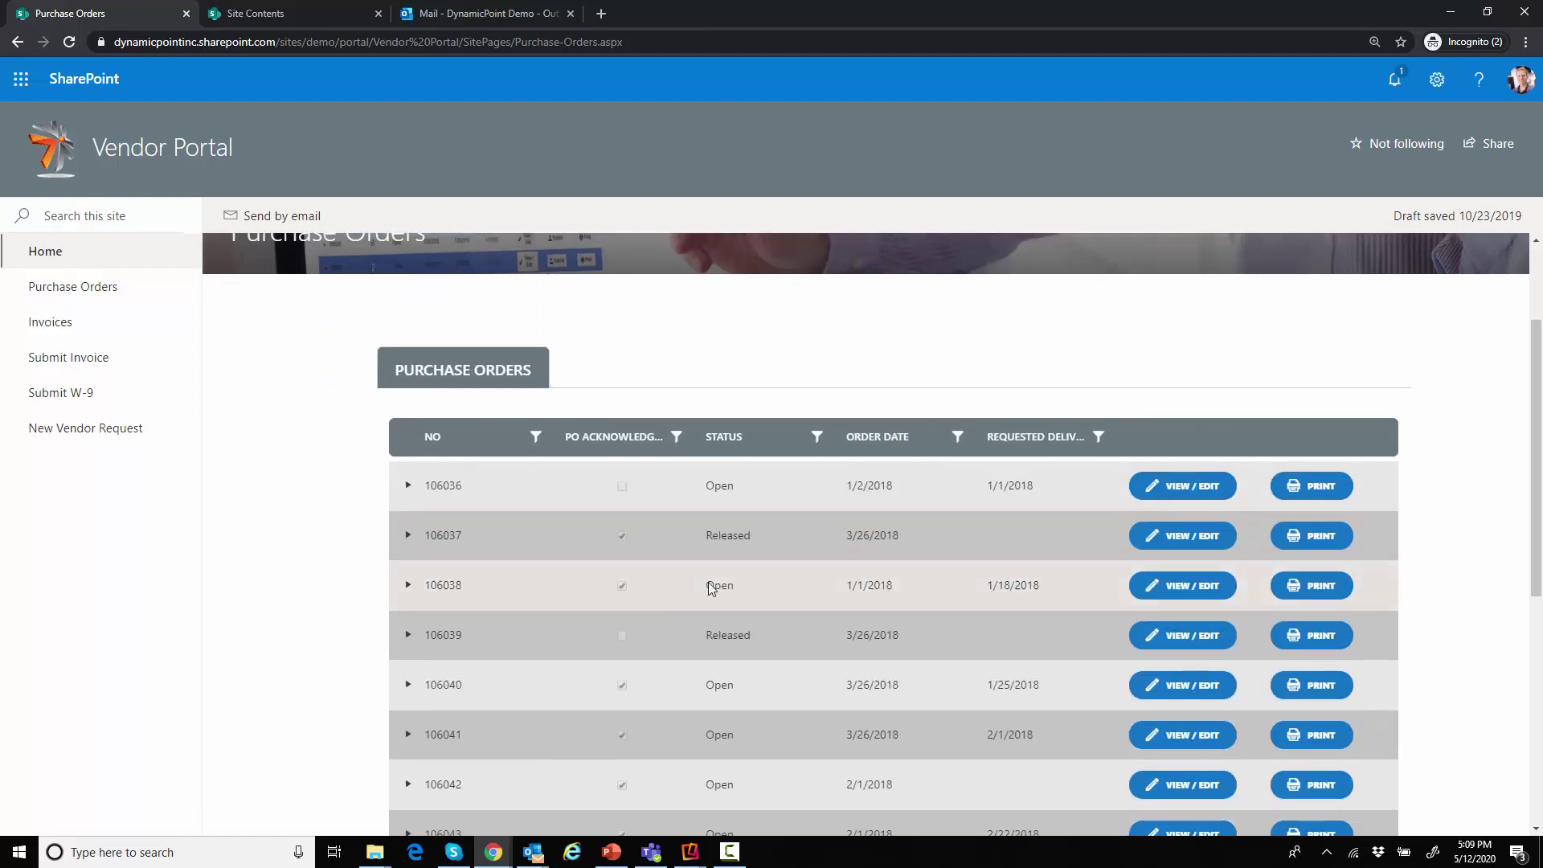
left_click(1195, 492)
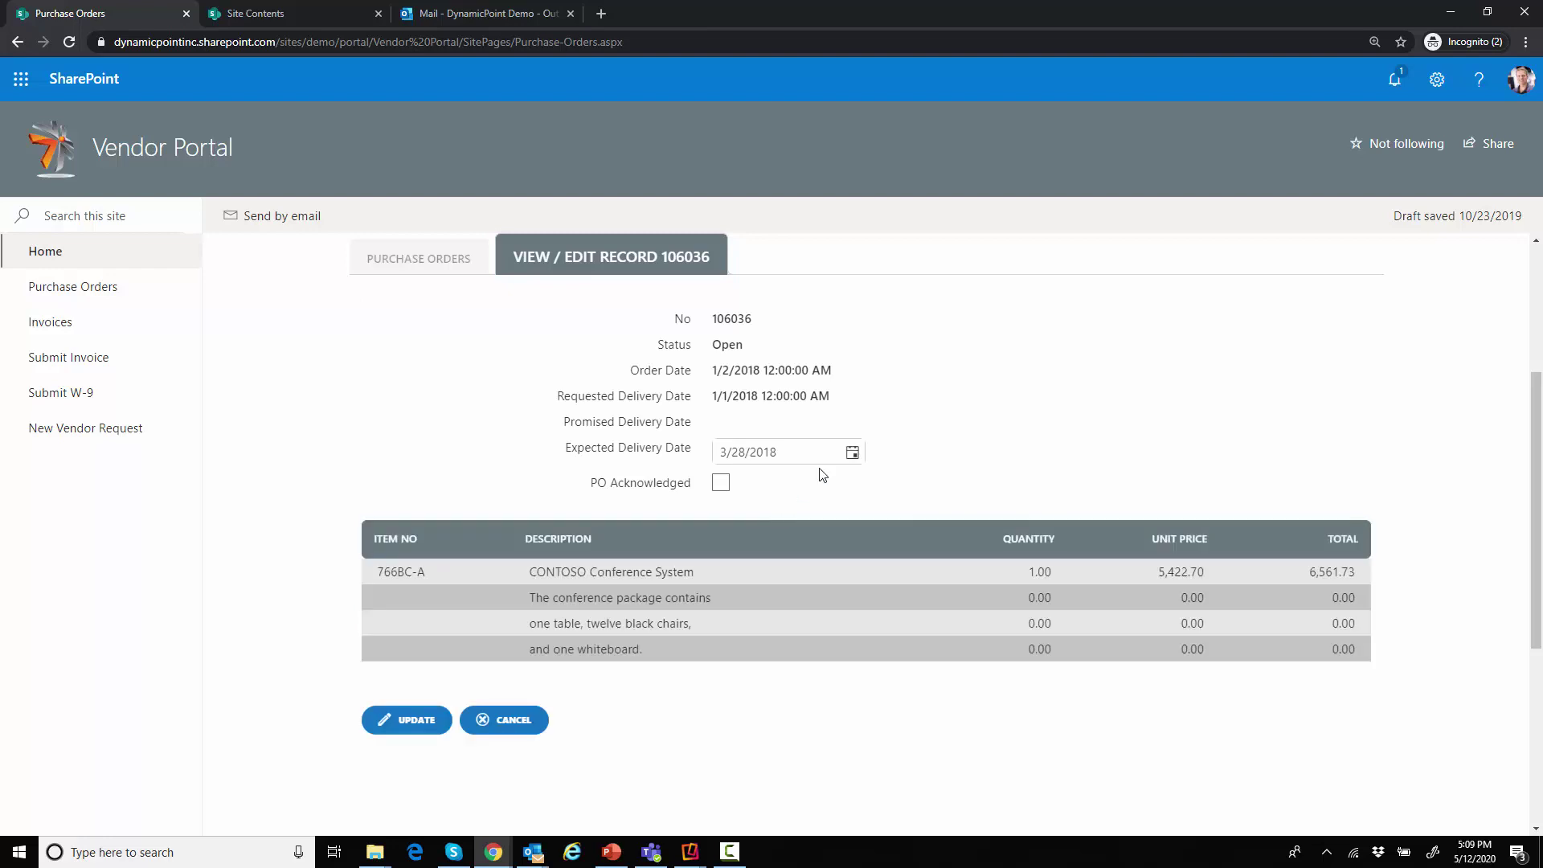
left_click(852, 452)
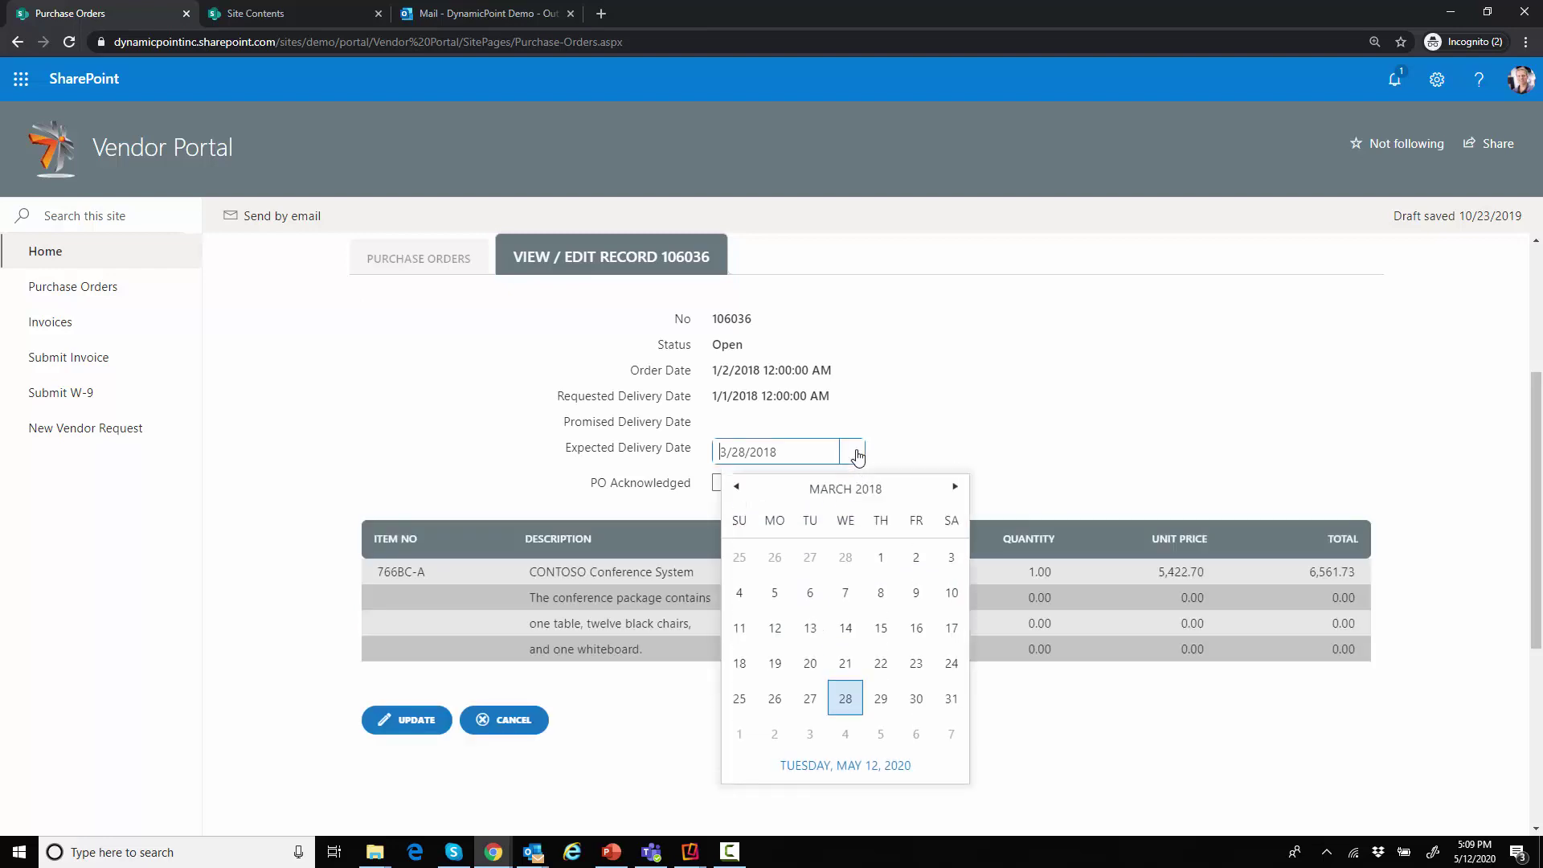
left_click(895, 698)
left_click(721, 482)
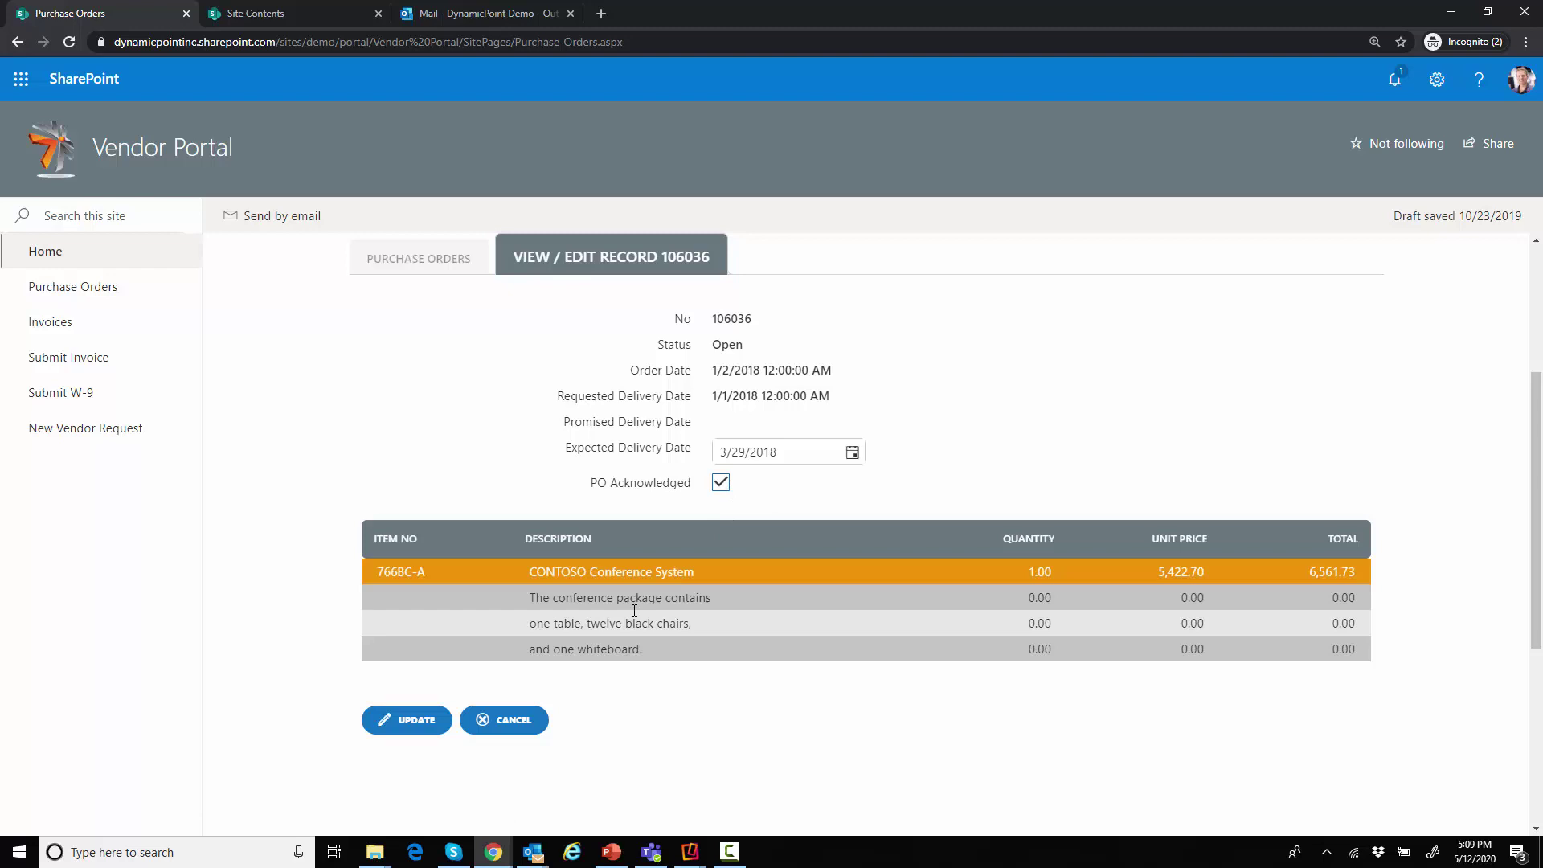
left_click(418, 718)
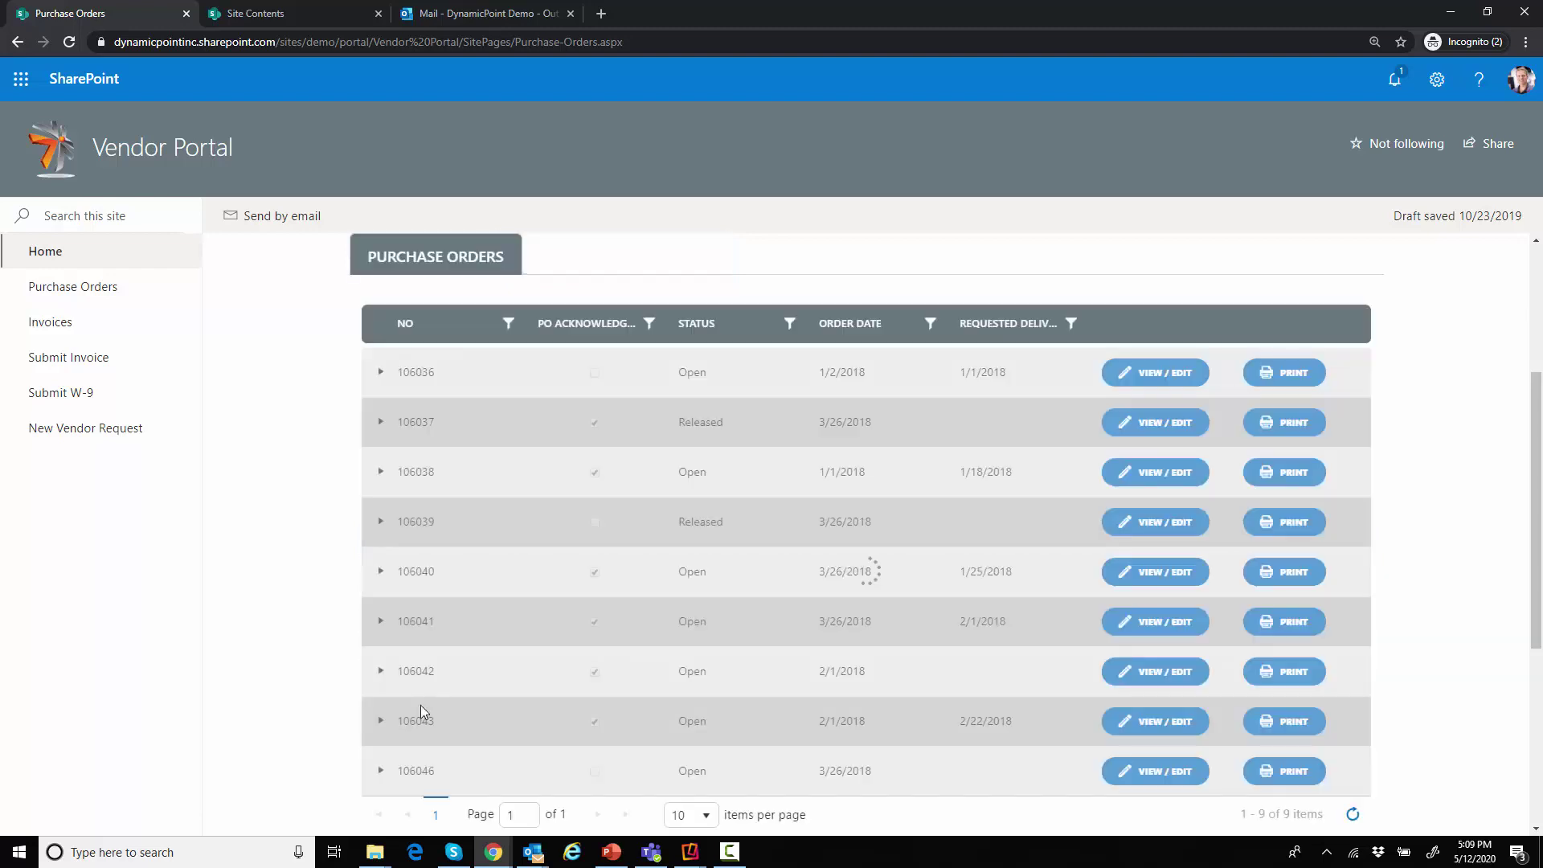
left_click(99, 264)
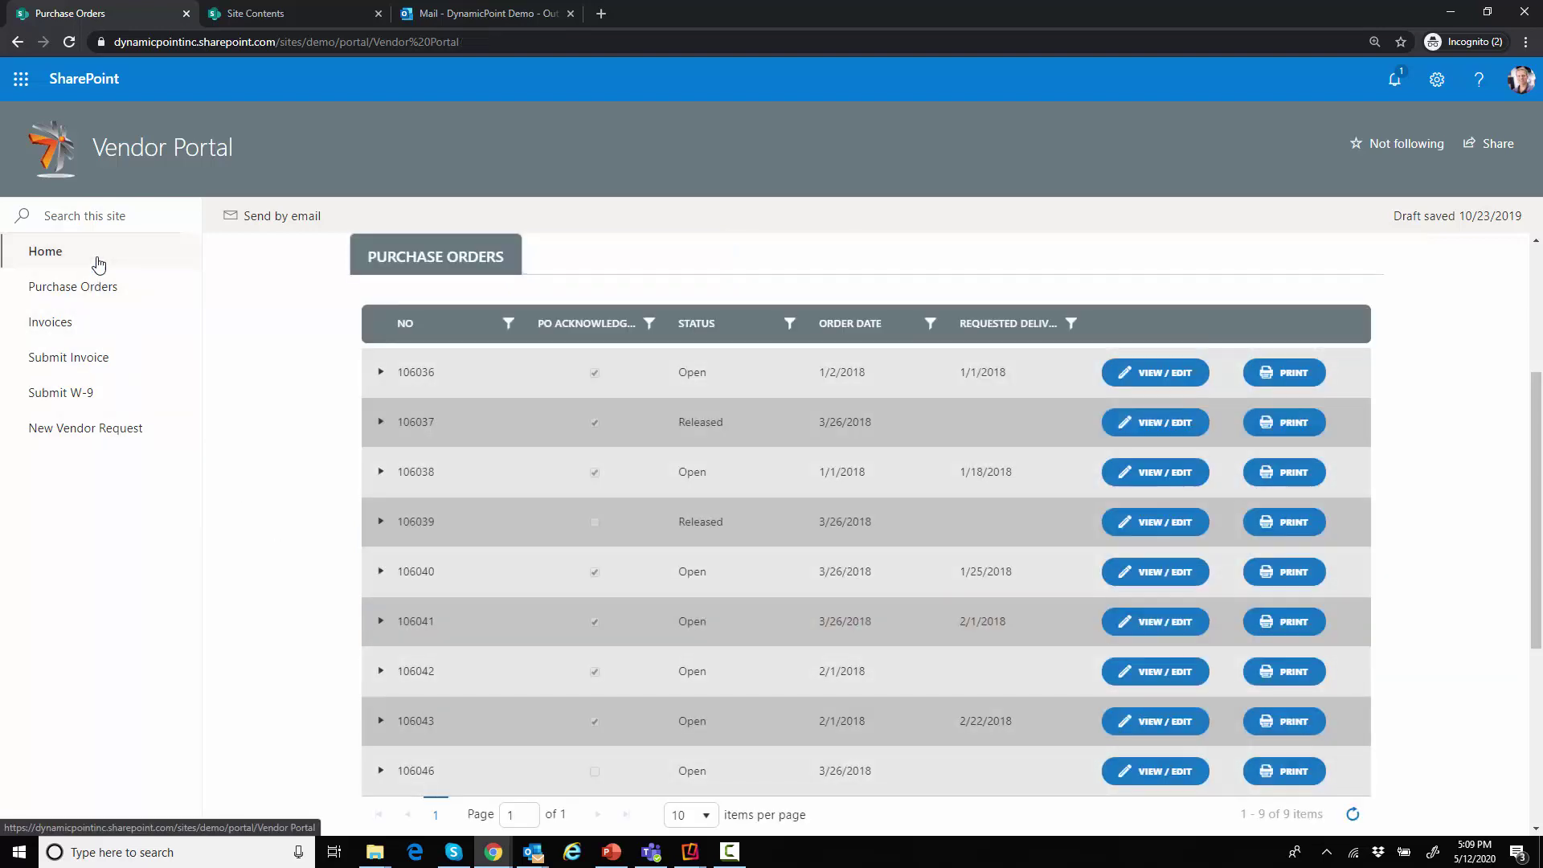
Step: Fix the vendor name to 'DynamicPoint Inc' in a new vendor request form and submit it
left_click(131, 437)
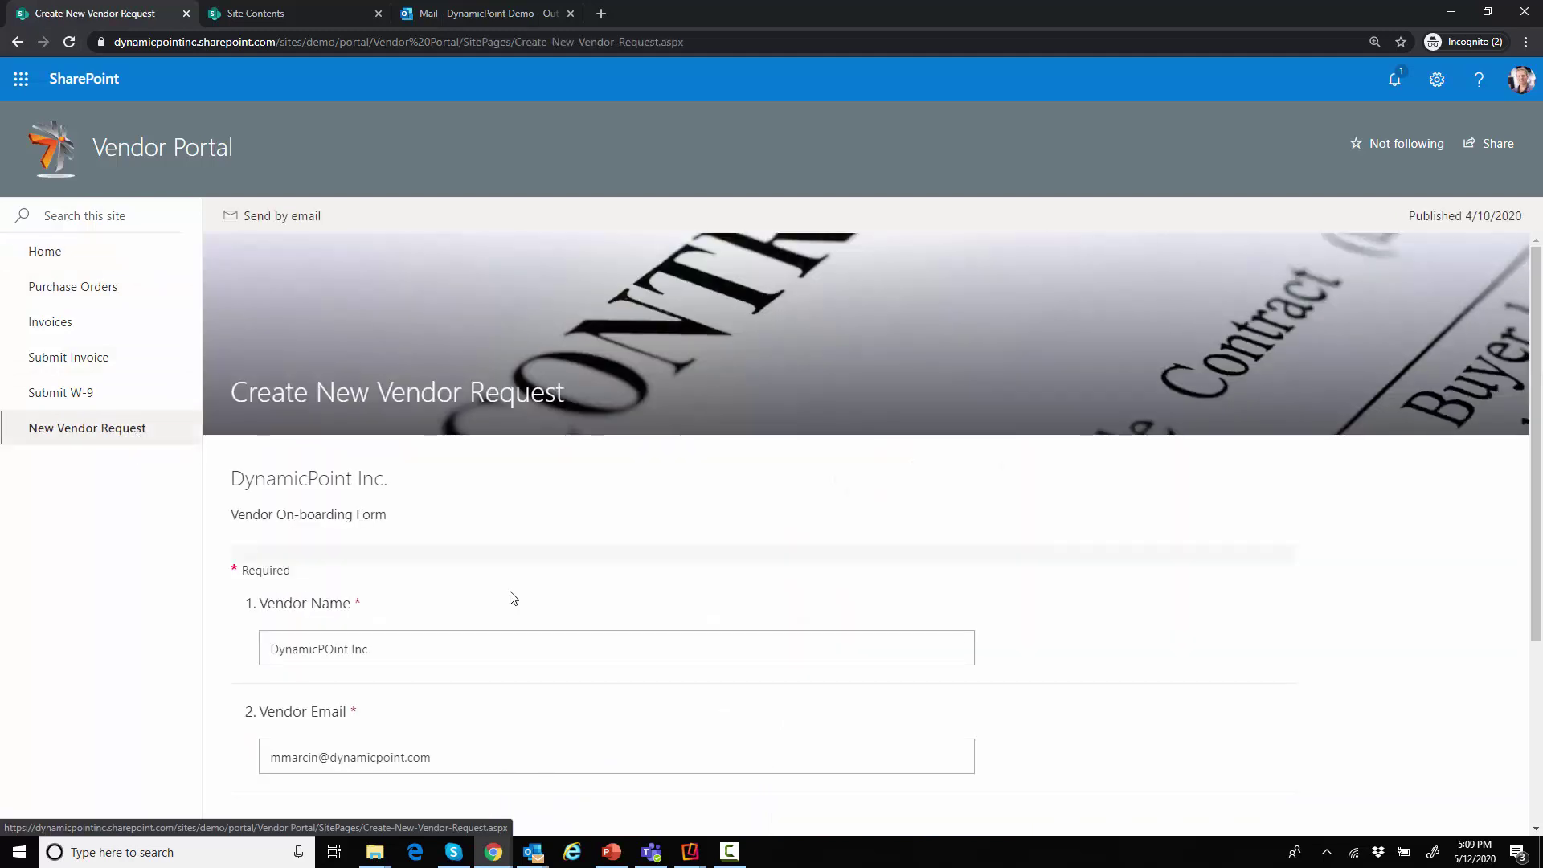
scroll(512, 598, "down", 1)
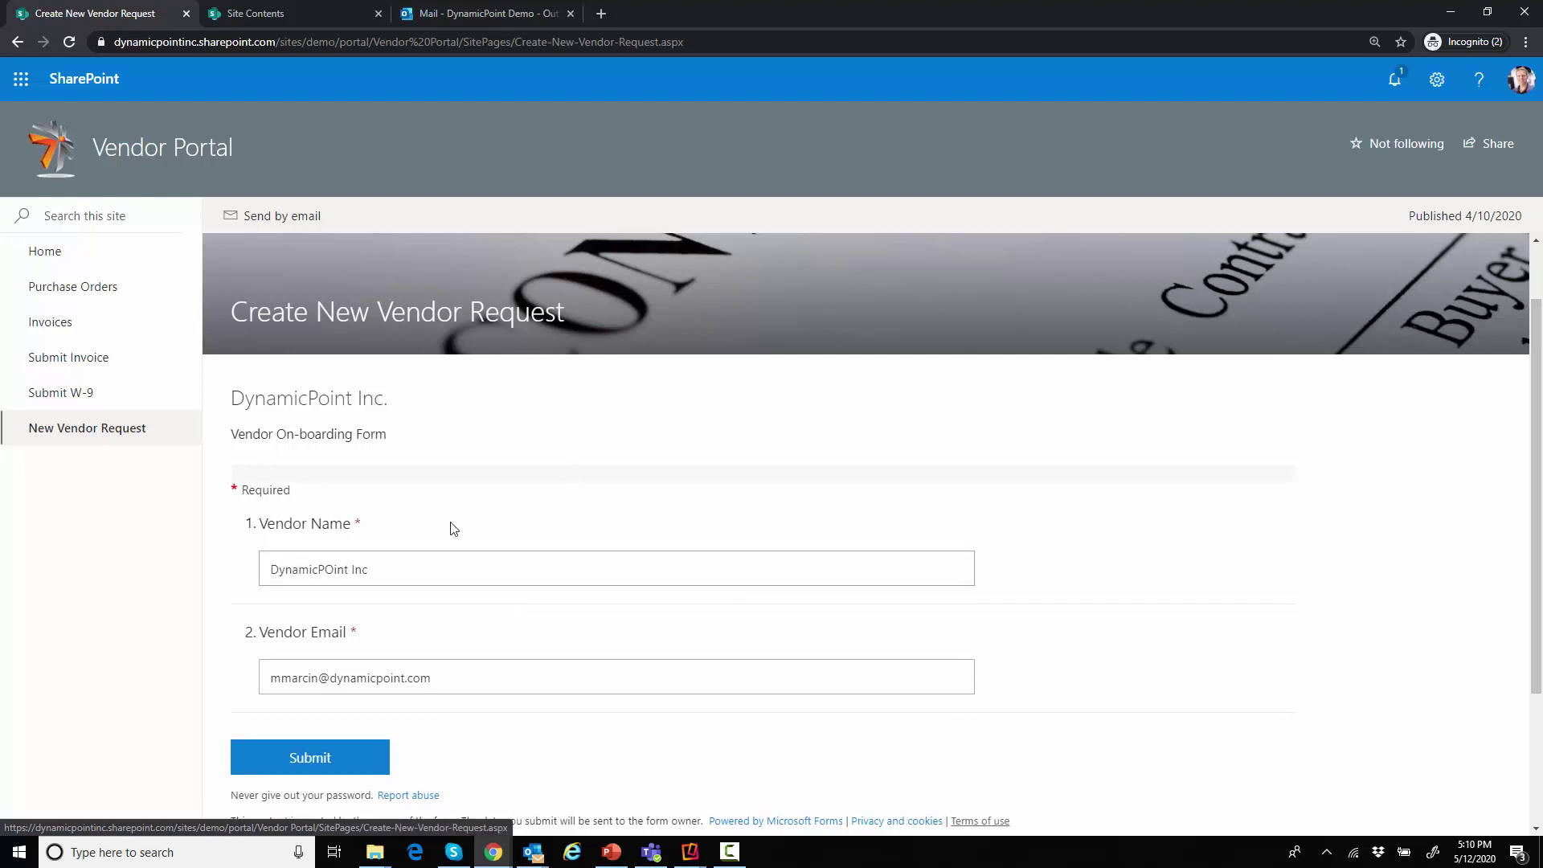
left_click(484, 574)
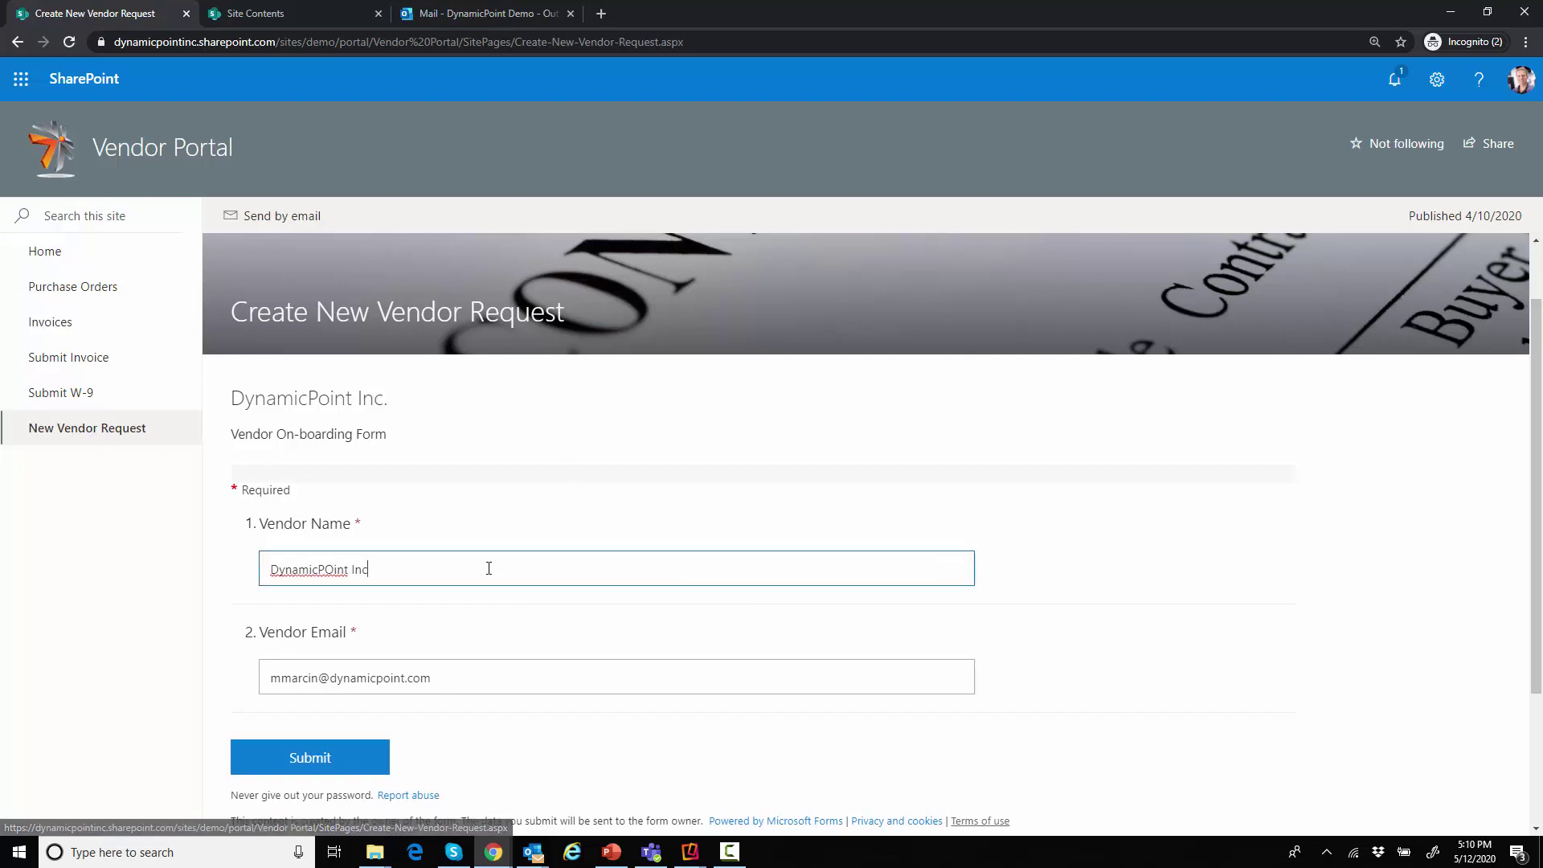
key("Left")
key("Left")
key("Left")
key("Left")
key("Left")
key("Left")
key("Left")
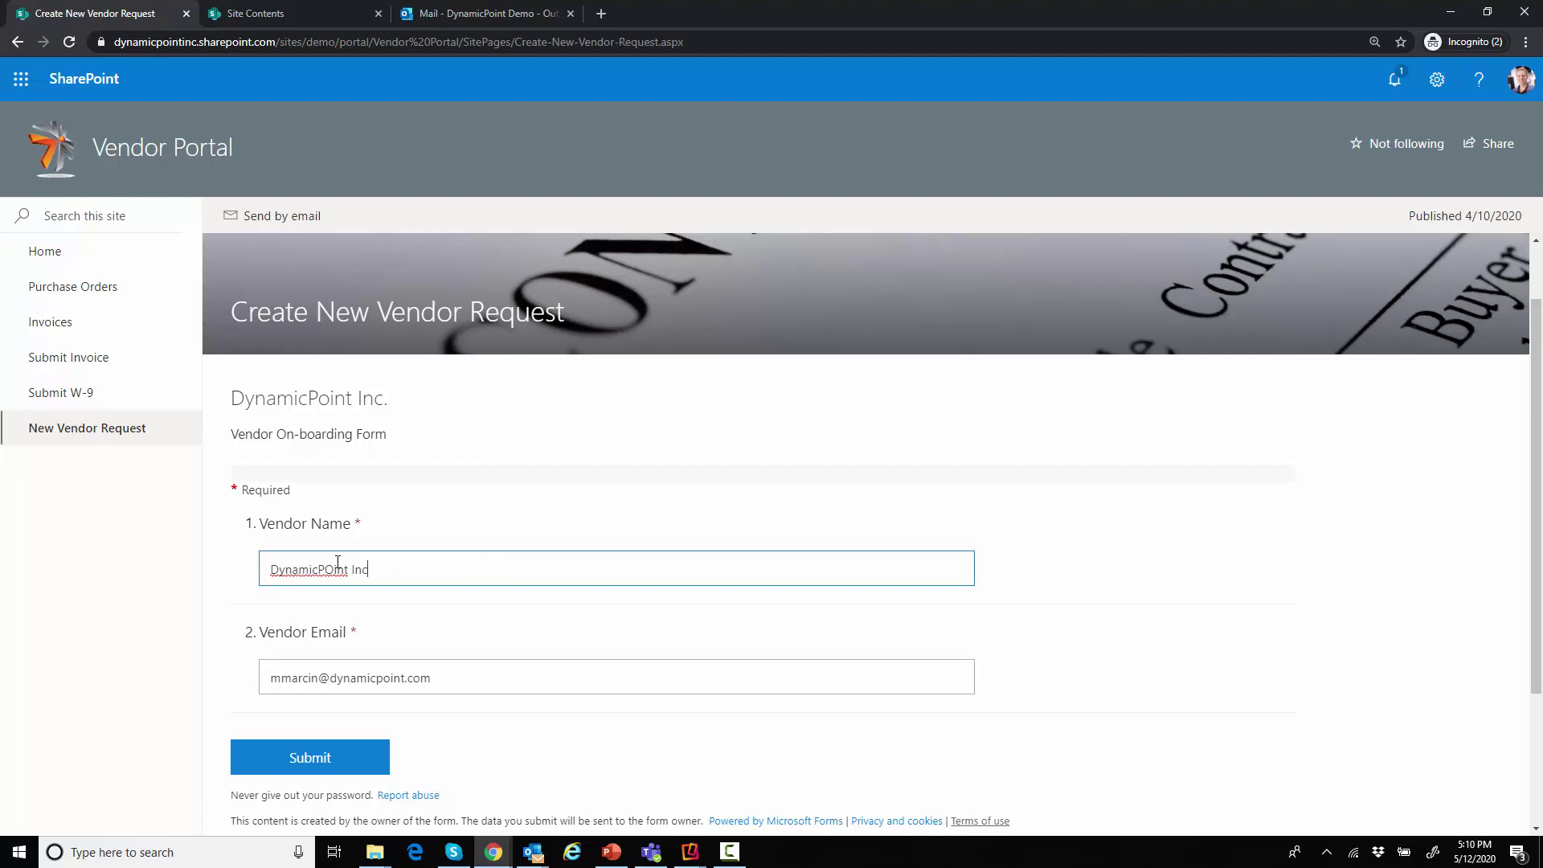
key("BackSpace")
type("o")
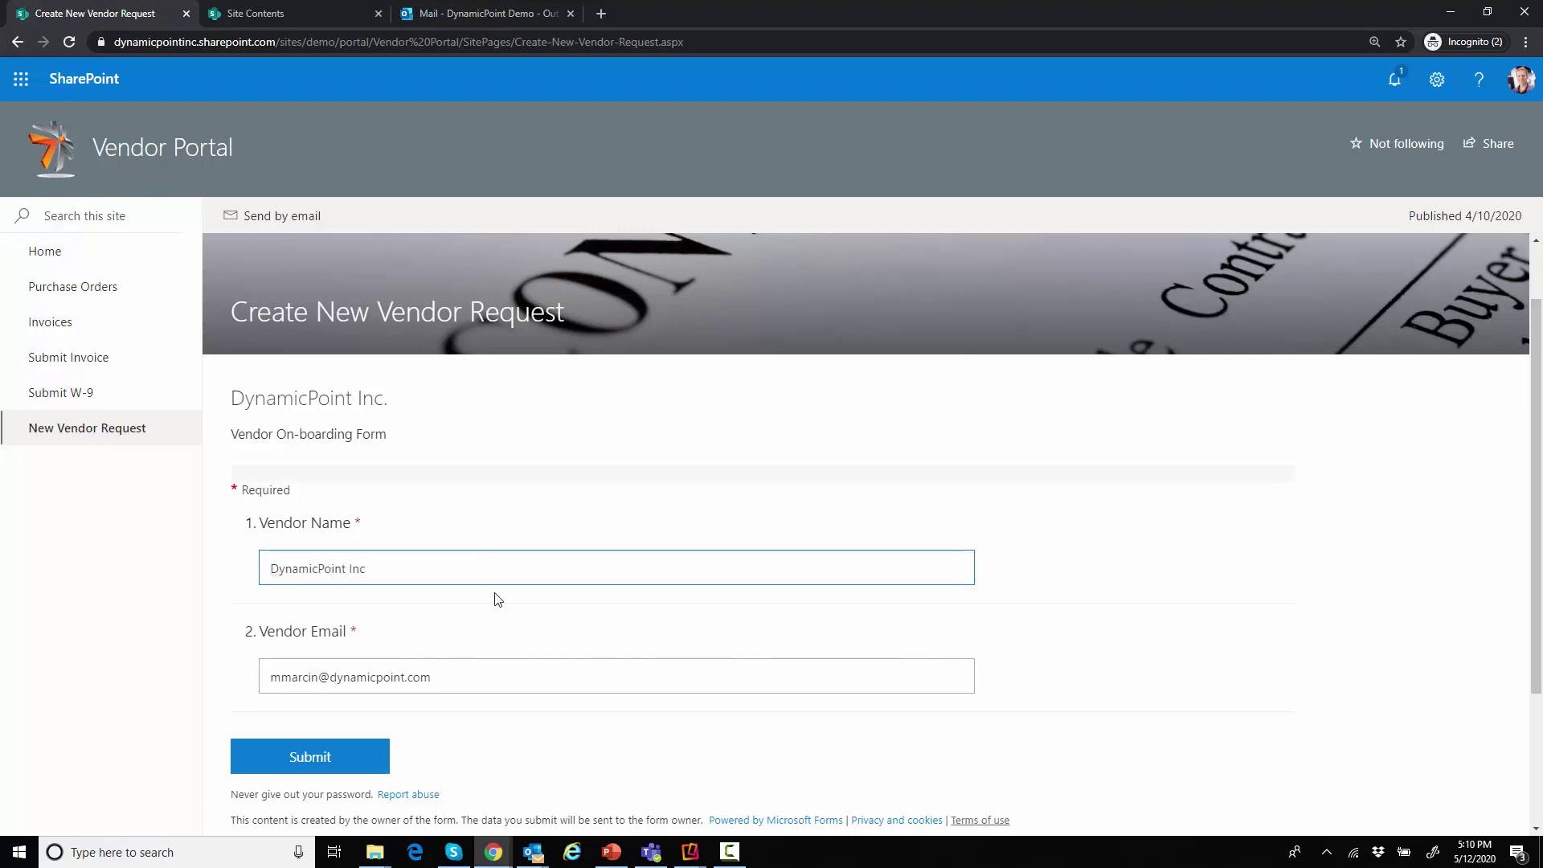
left_click(484, 677)
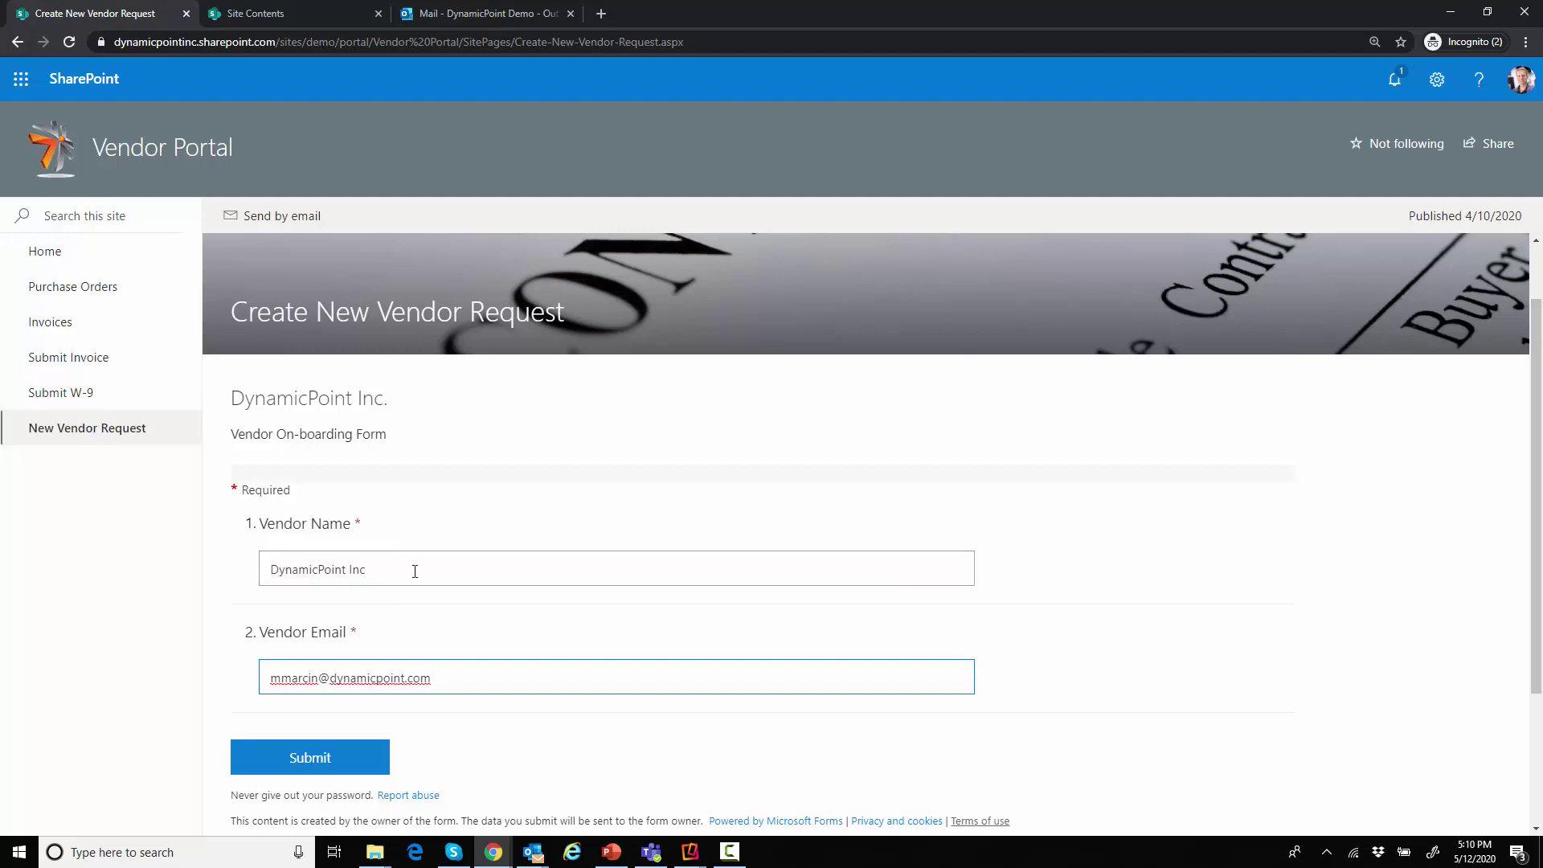
left_click(358, 752)
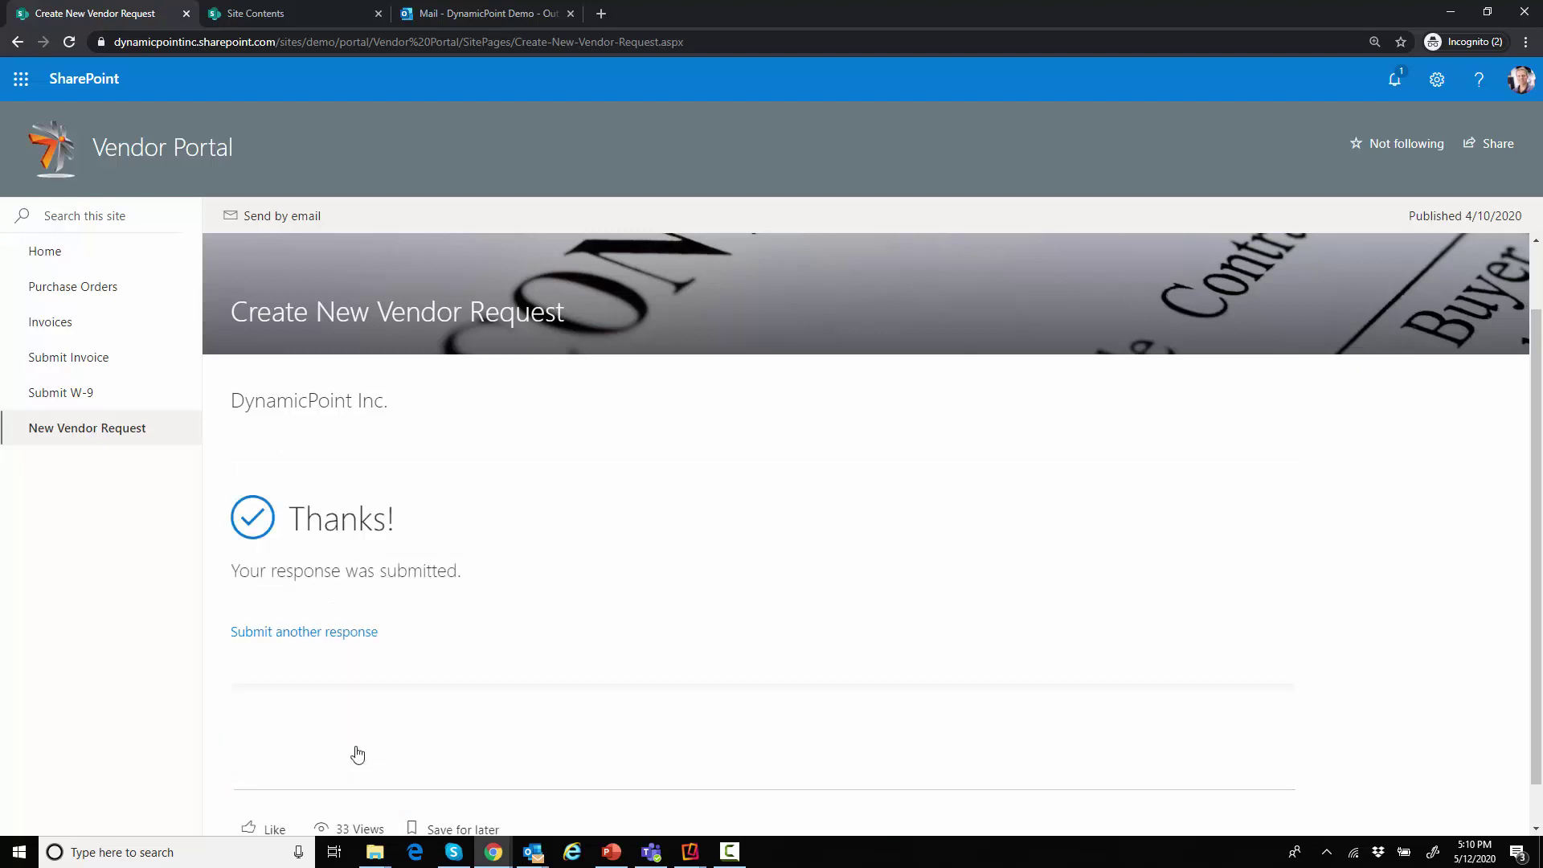
Step: Open the 'Please DocuSign: Vendor Request' email in Outlook and download its pictures
left_click(69, 261)
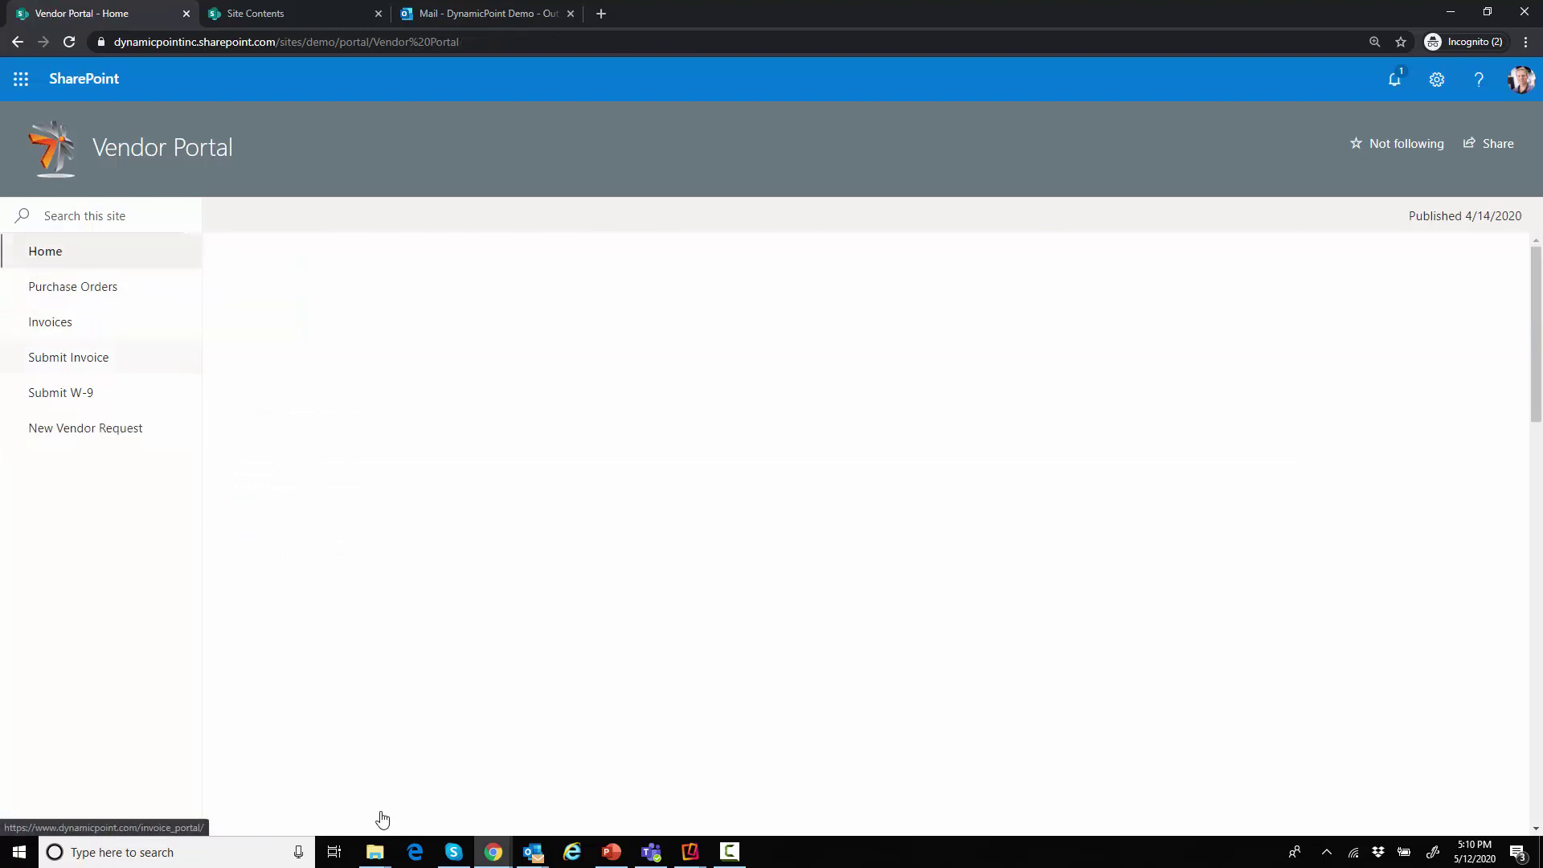
mouse_move(531, 858)
left_click(616, 772)
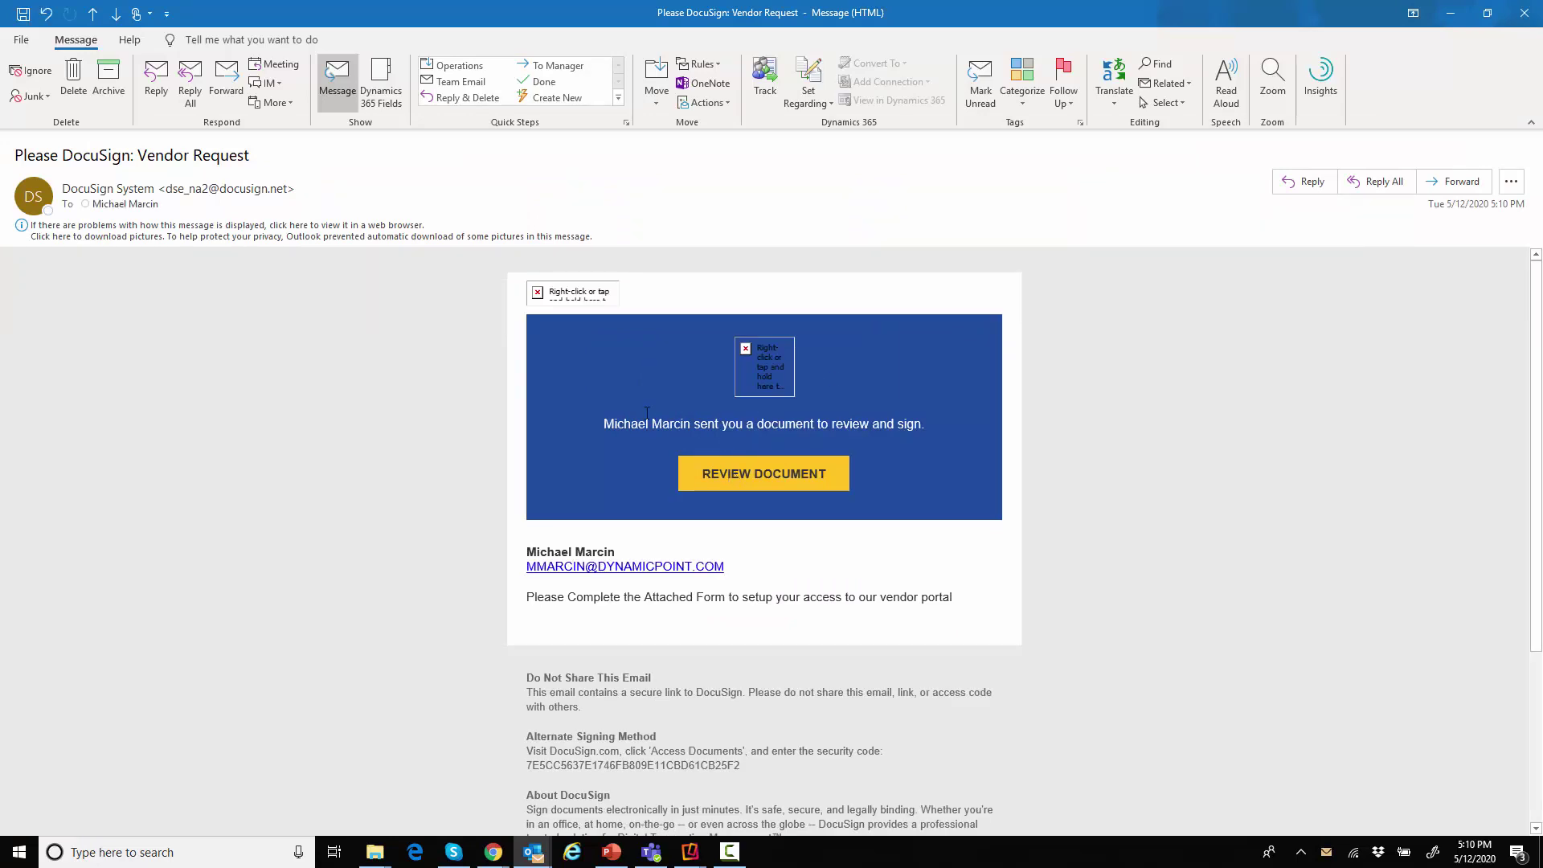
left_click(140, 239)
left_click(143, 245)
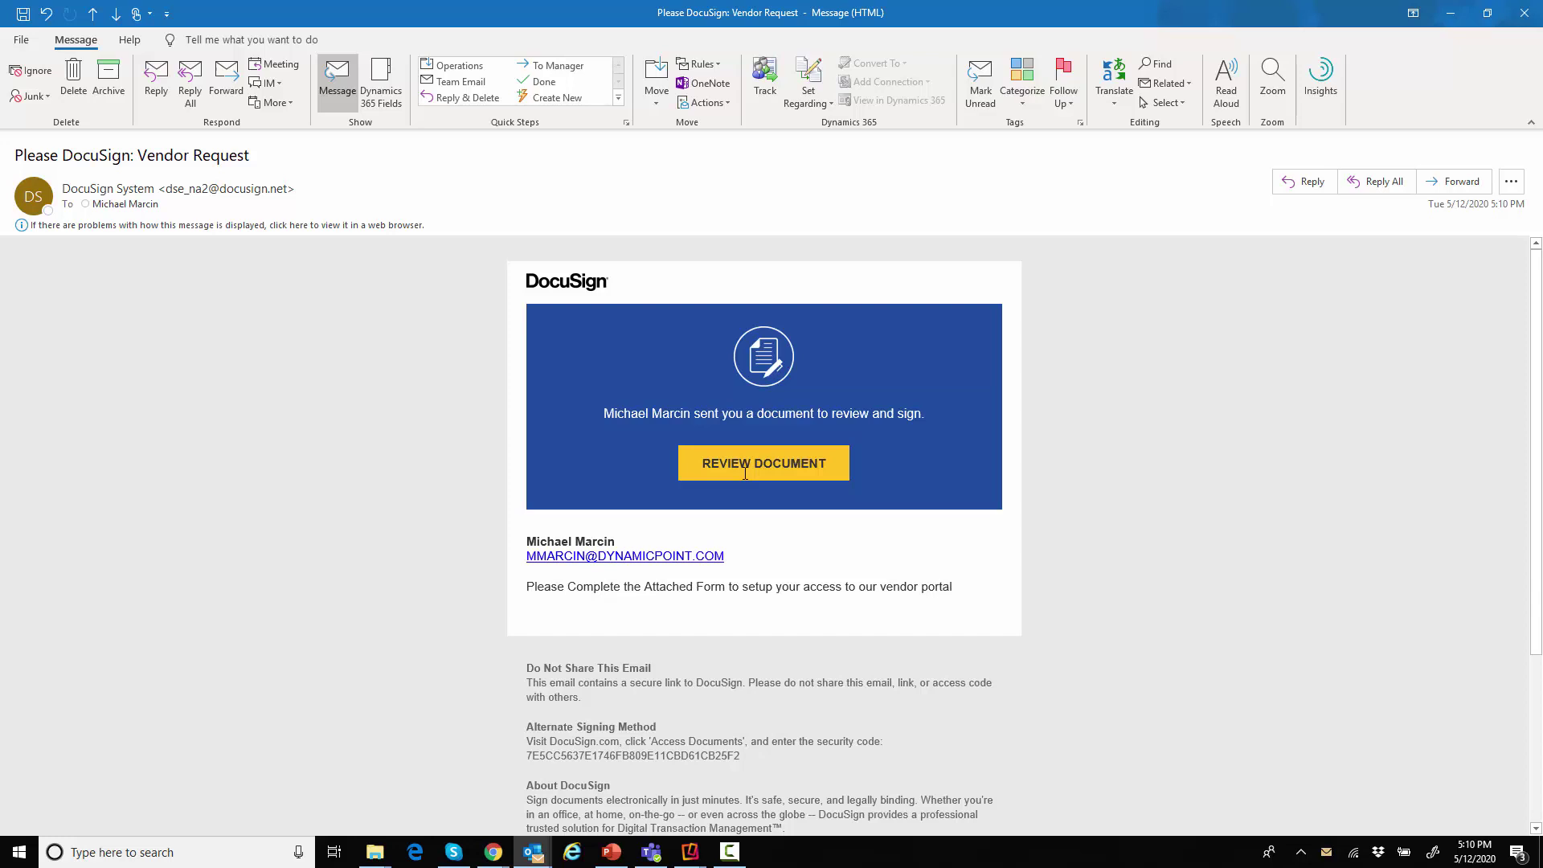
Step: Open the vendor request document in DocuSign and enter the company's street address
mouse_move(752, 466)
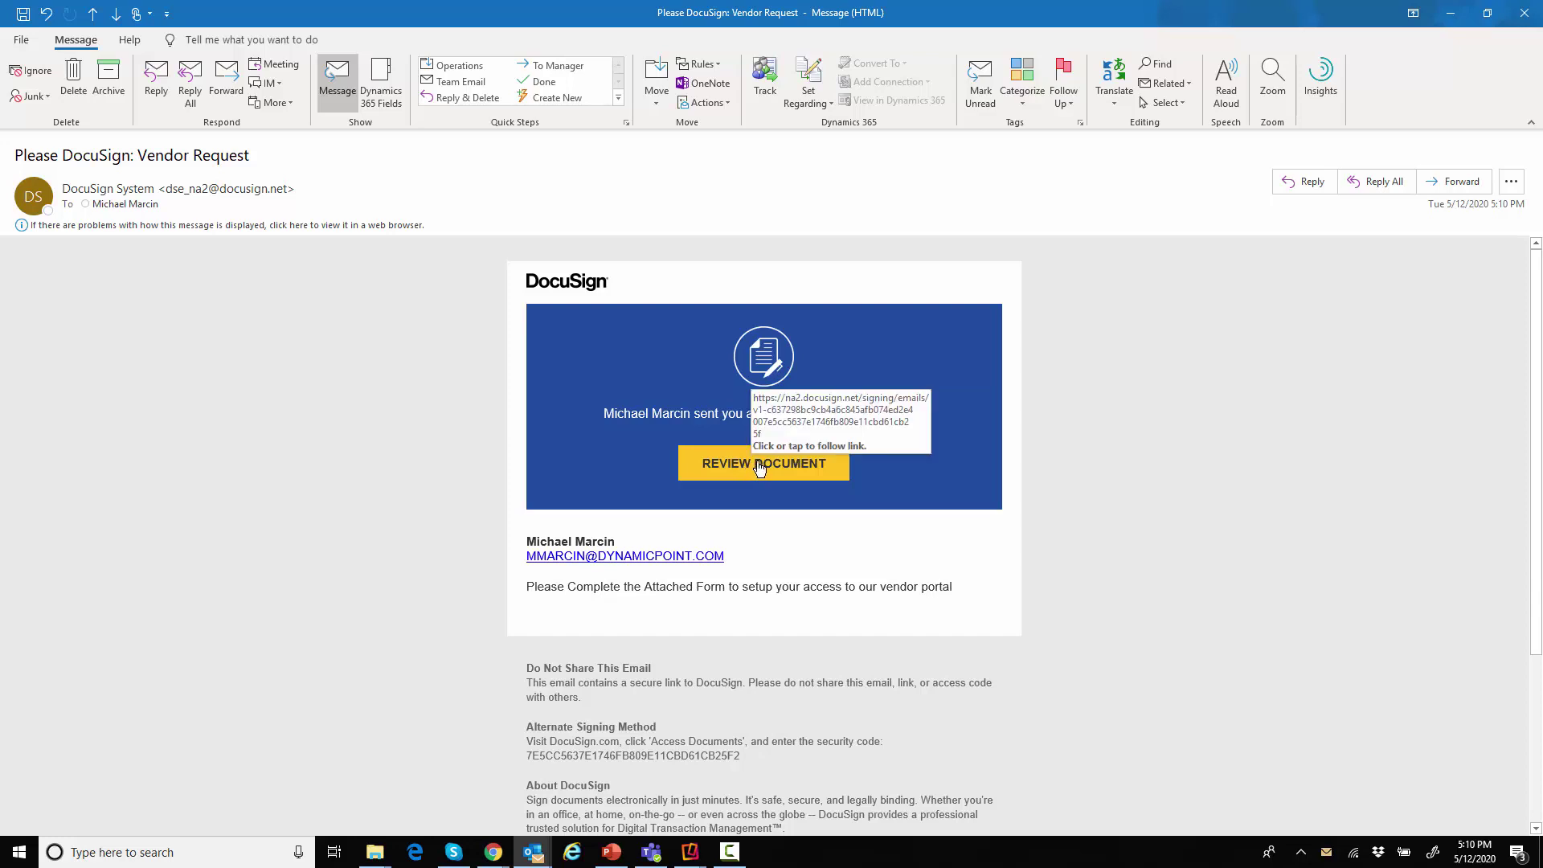
left_click(752, 465)
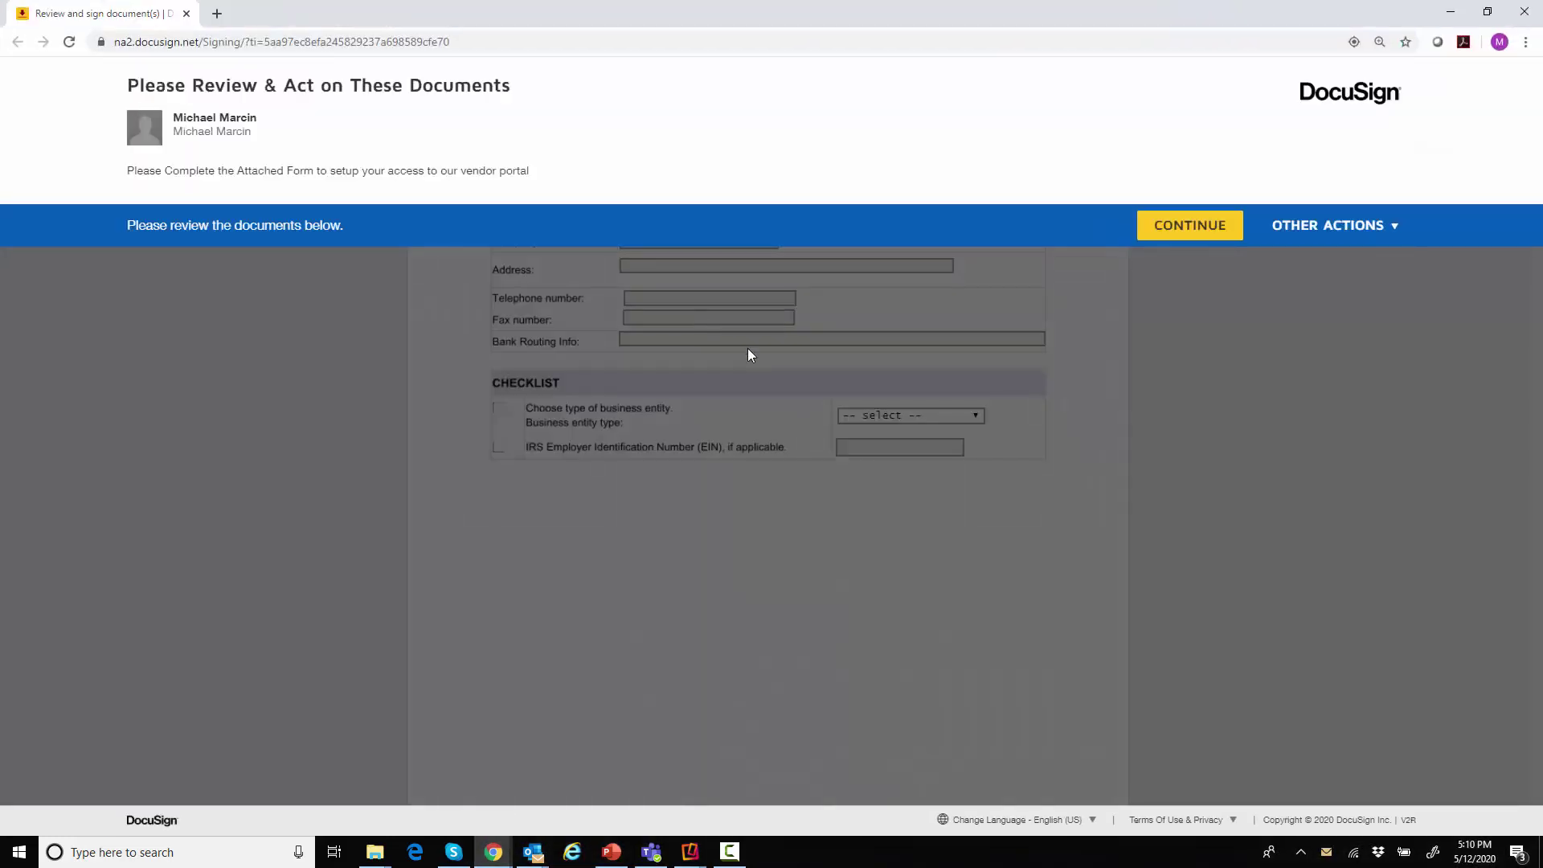
left_click(1227, 226)
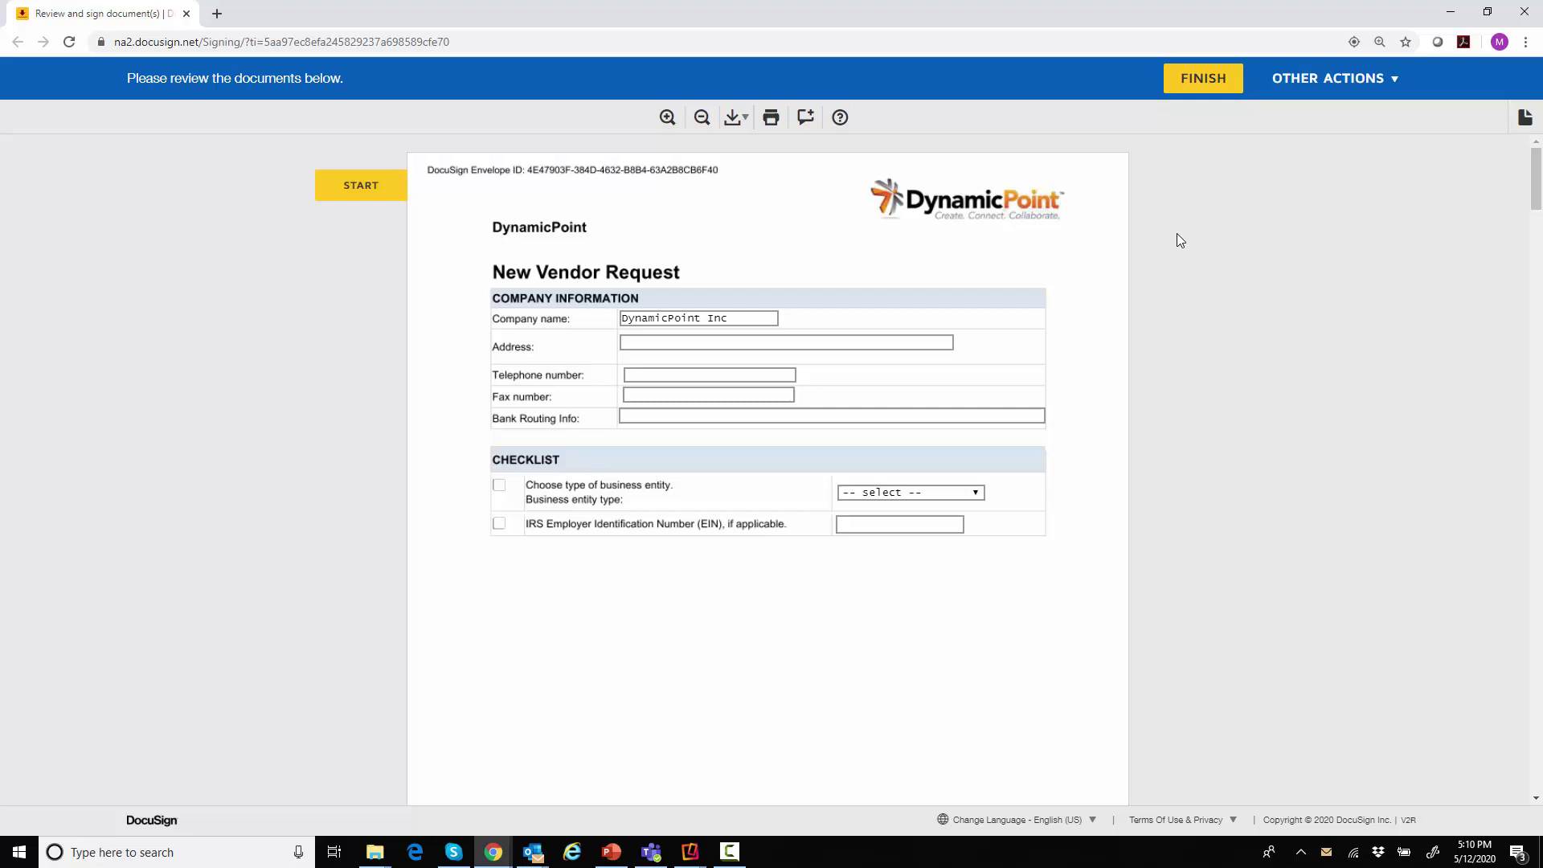
left_click(694, 341)
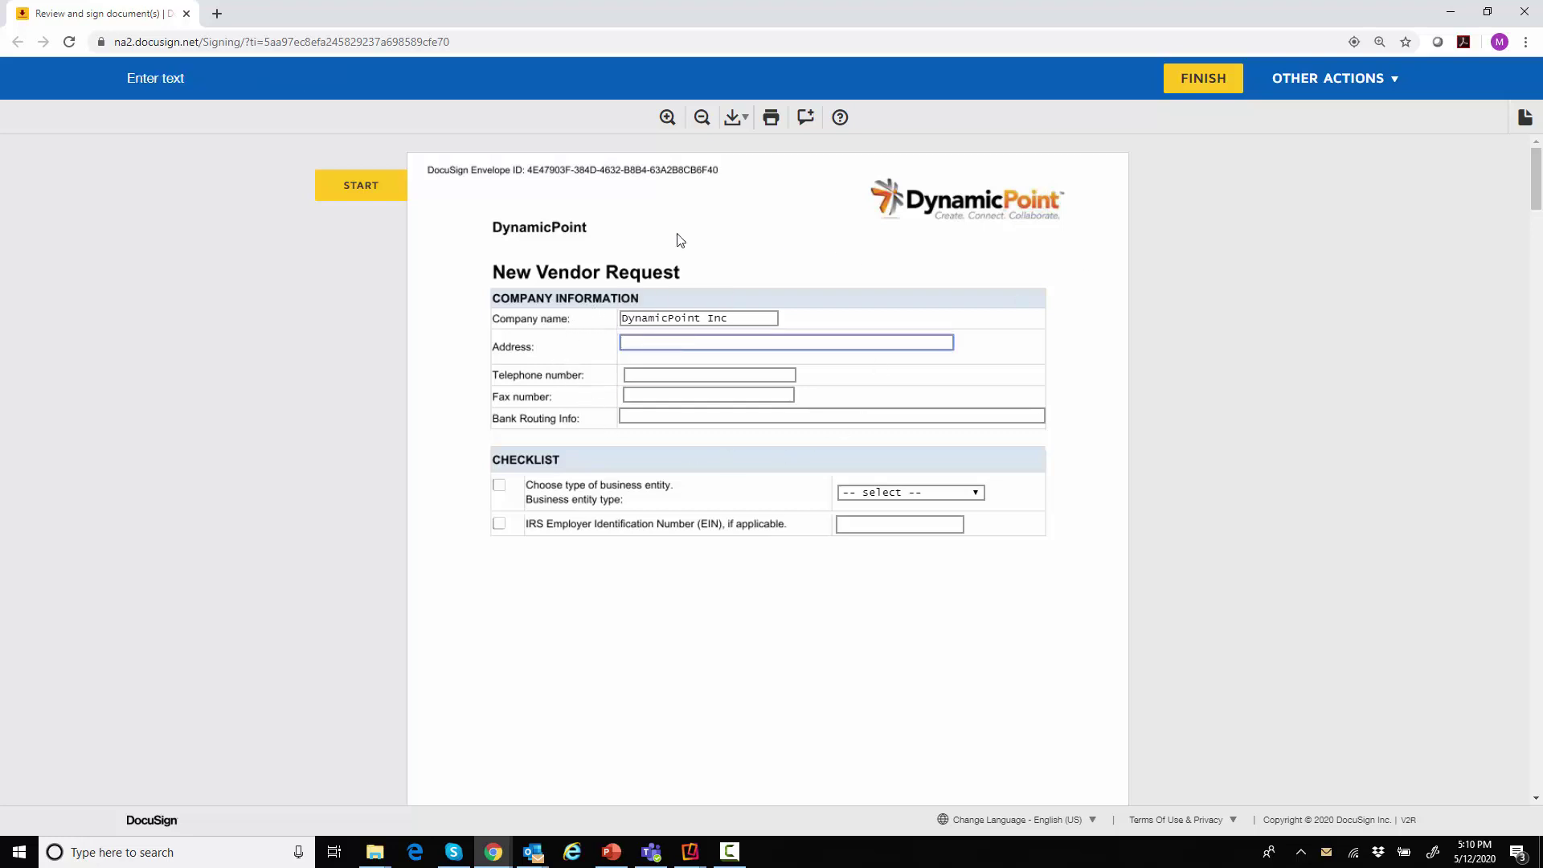
type("65 Pine Ave Suite 379")
key("Tab")
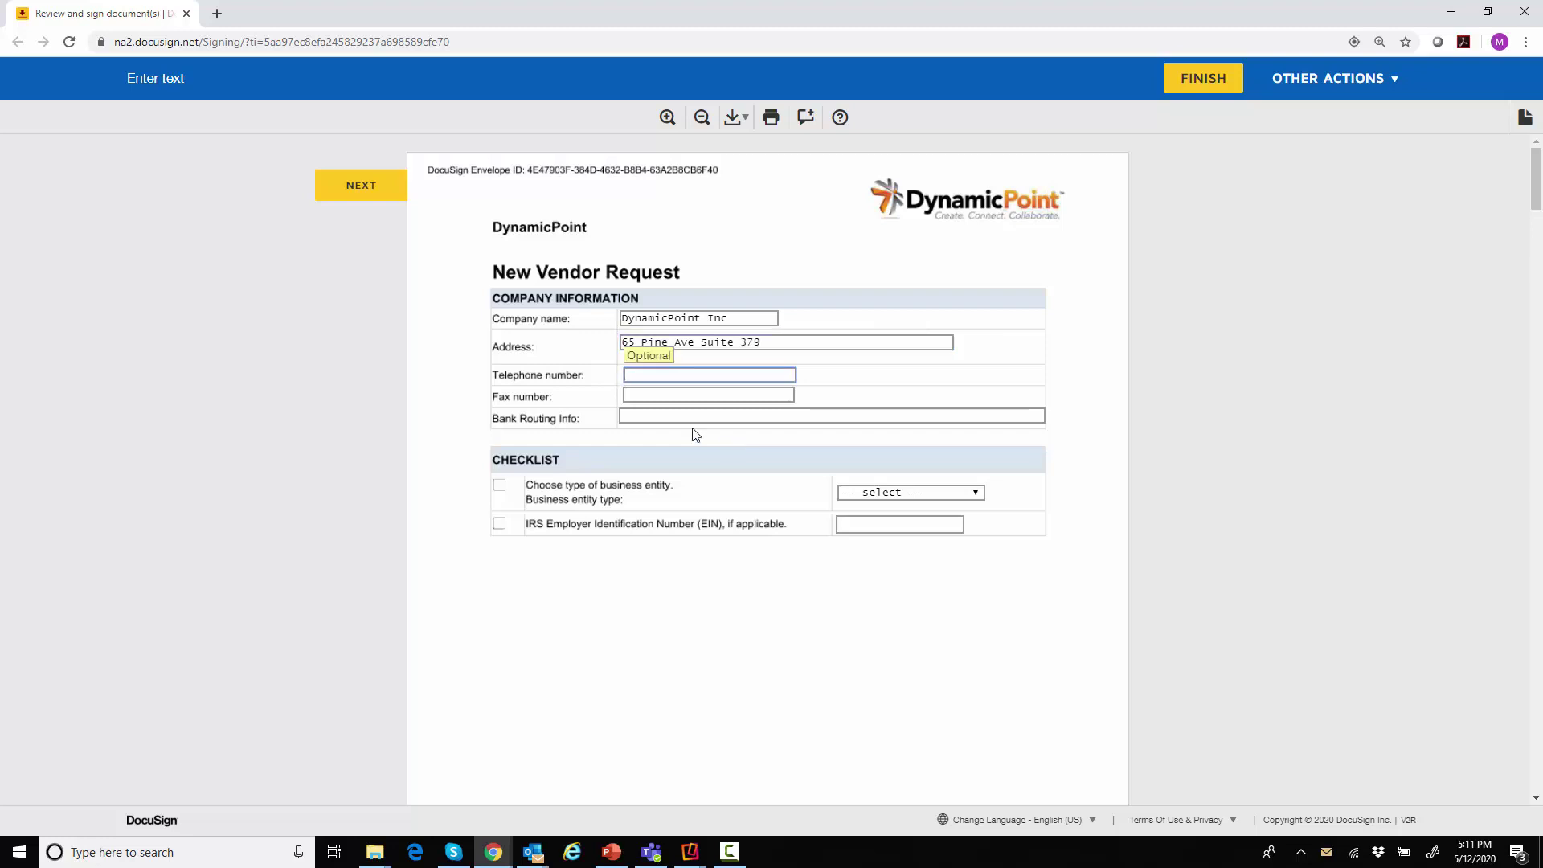
Step: Tick both checklist items, choose Corporation as entity type, enter the EIN, and scroll to the W-9
left_click(499, 485)
left_click(903, 496)
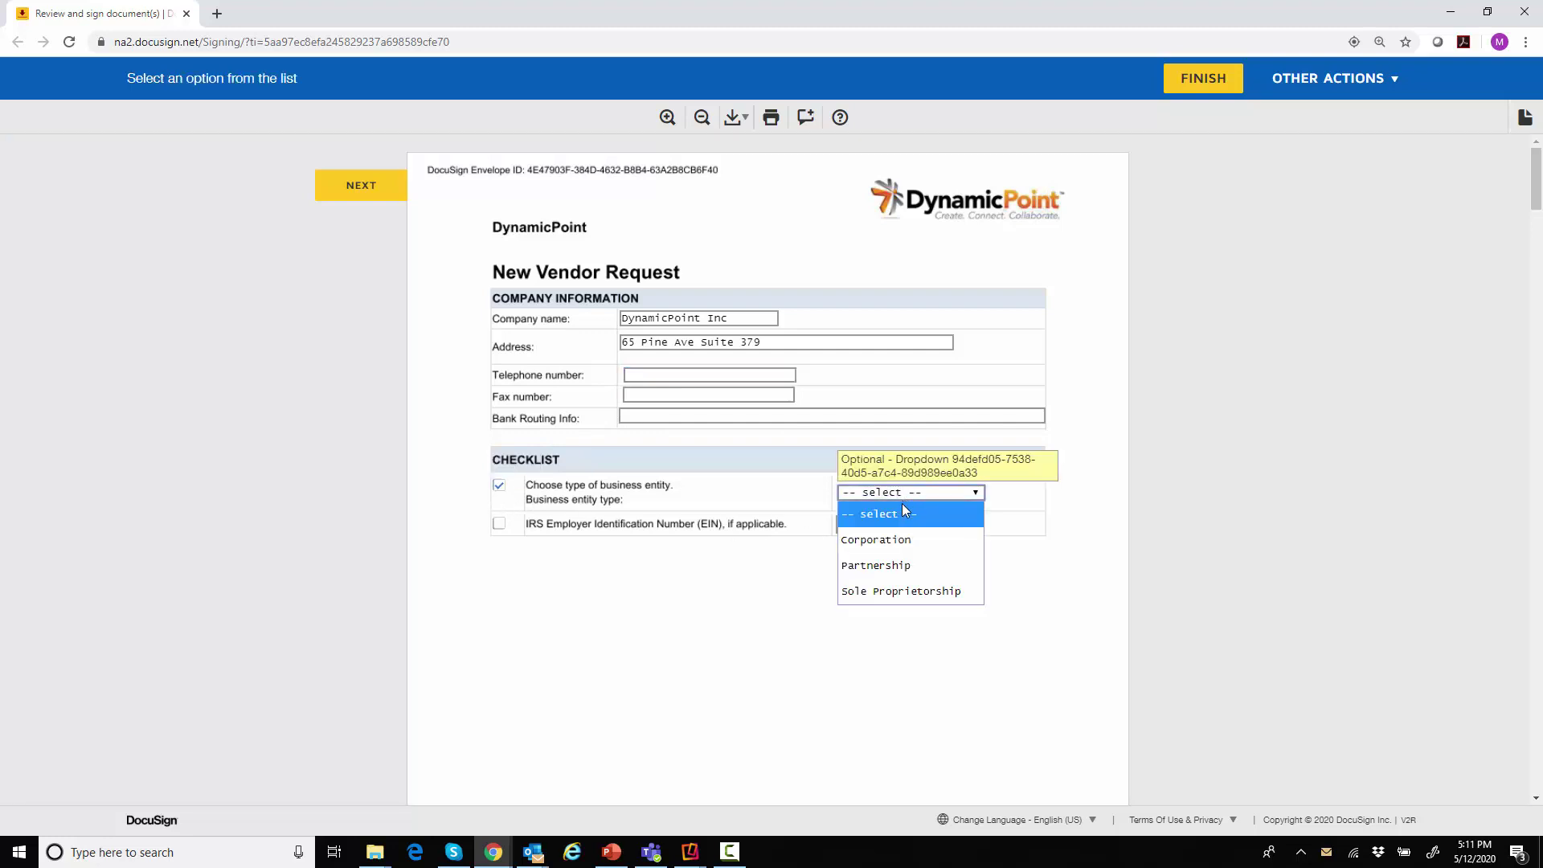
left_click(888, 538)
left_click(532, 533)
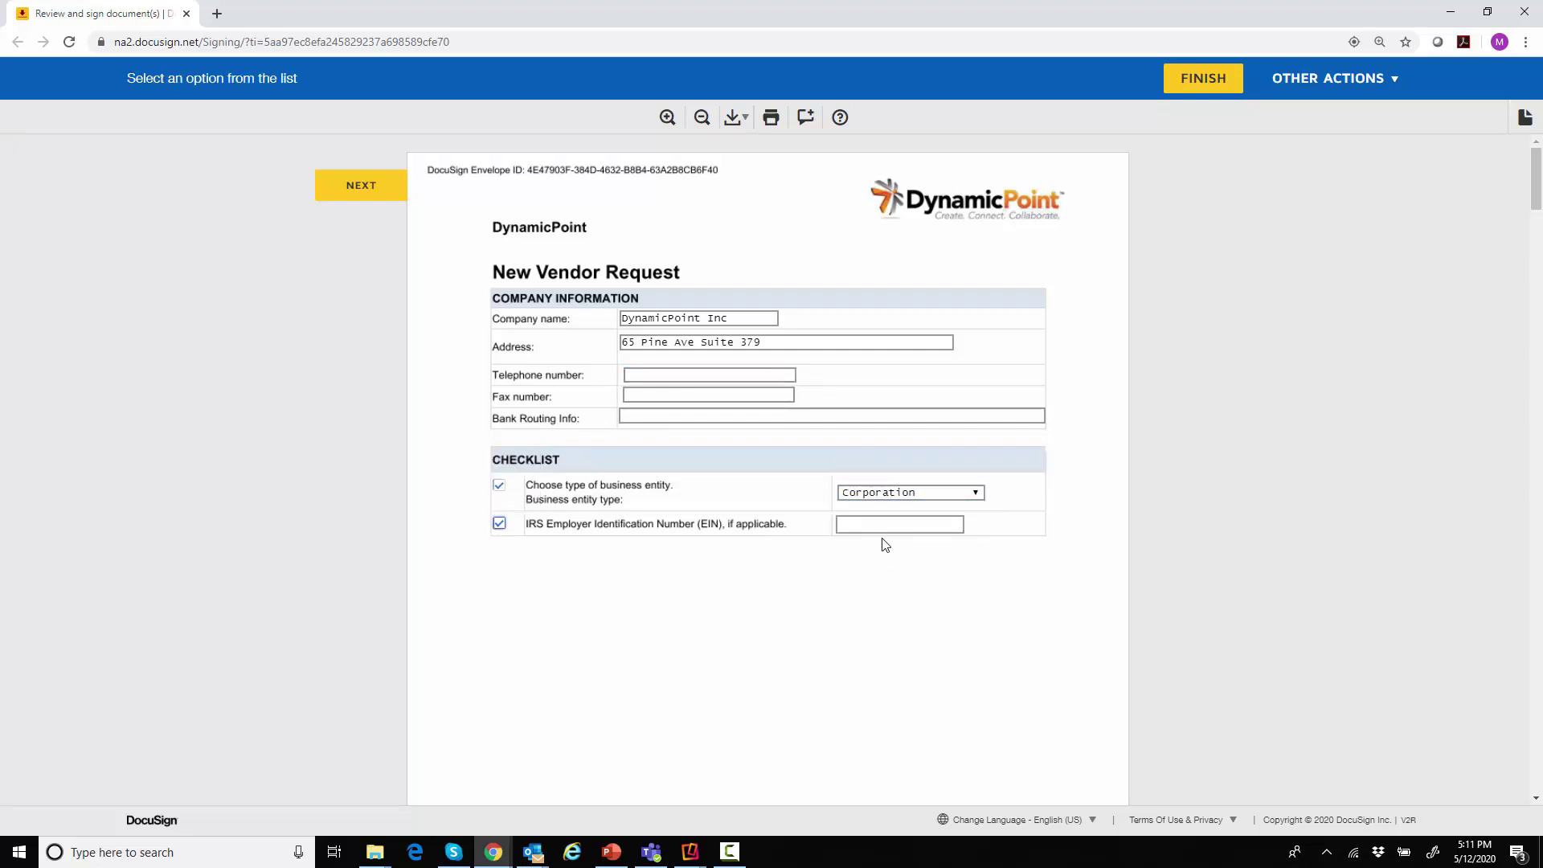
left_click(885, 526)
type("2345")
scroll(886, 526, "down", 10)
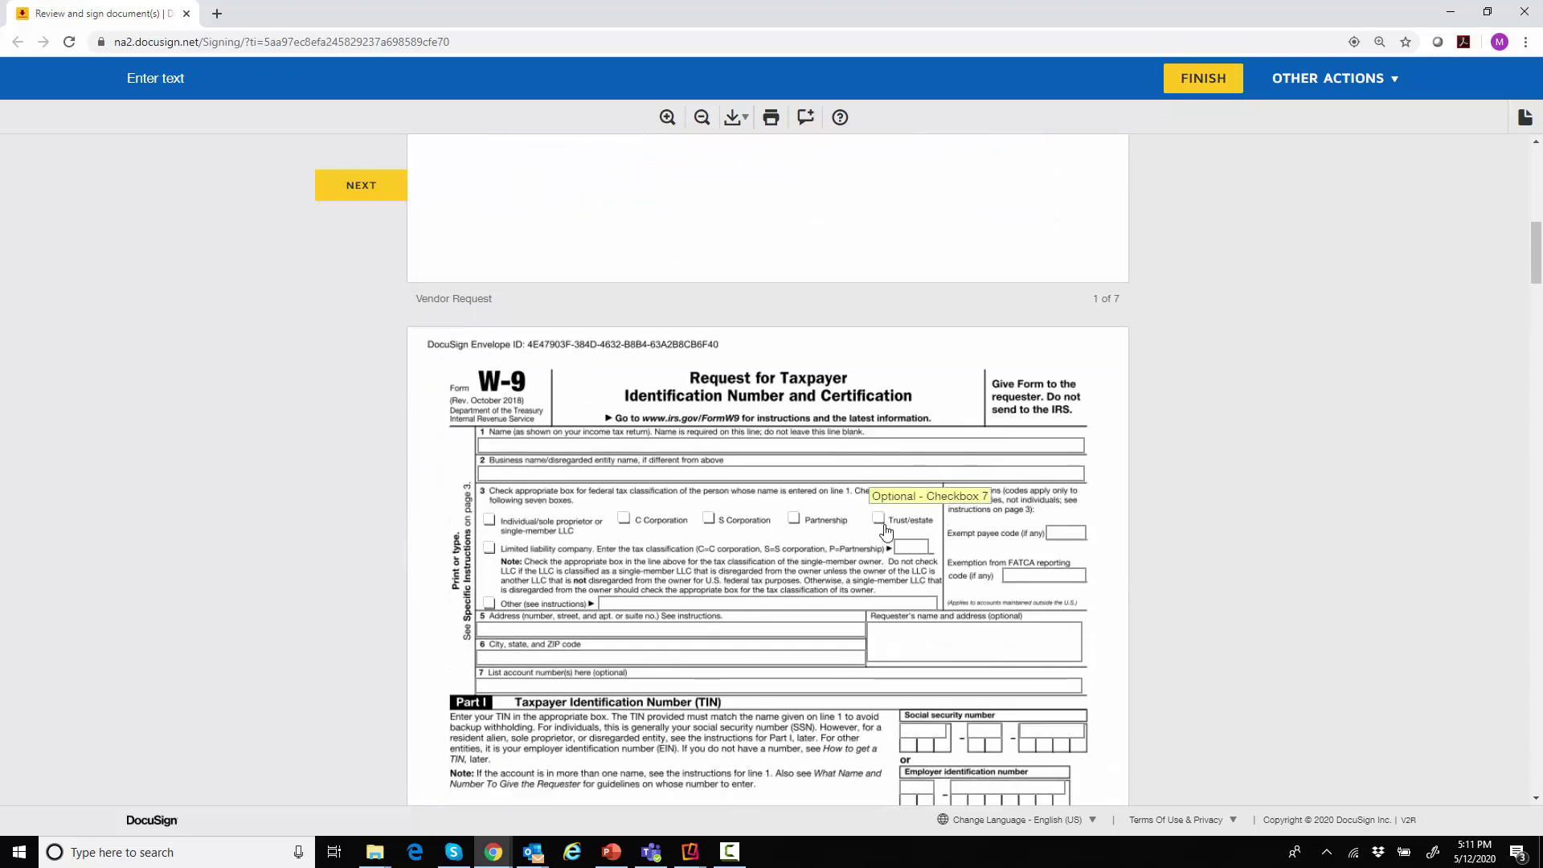
scroll(886, 527, "down", 1)
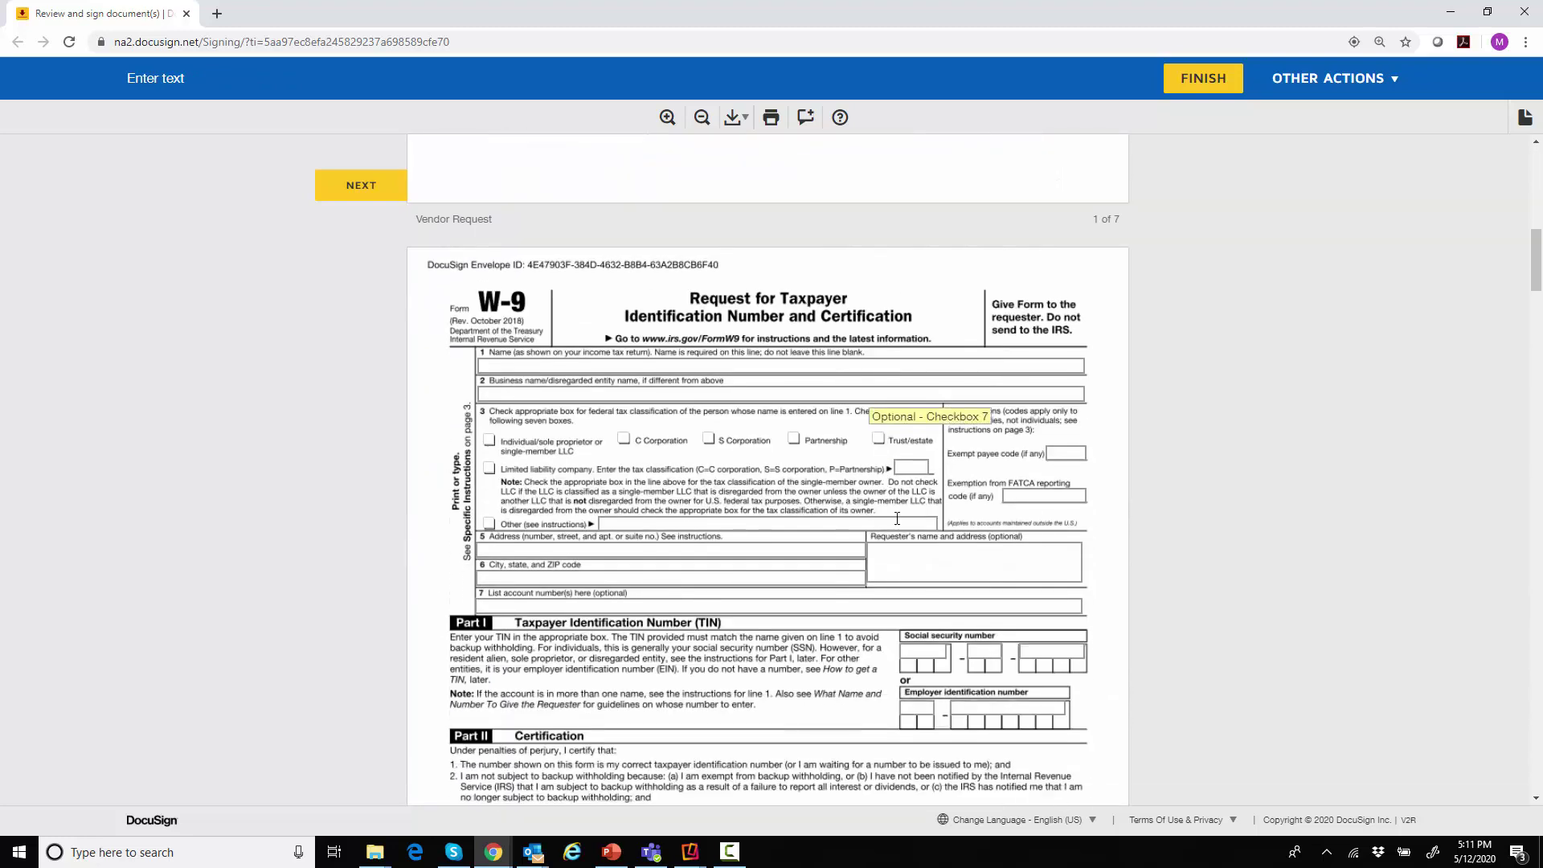
Step: Tick S Corporation and sign the W-9 with a newly drawn, adopted signature
left_click(711, 443)
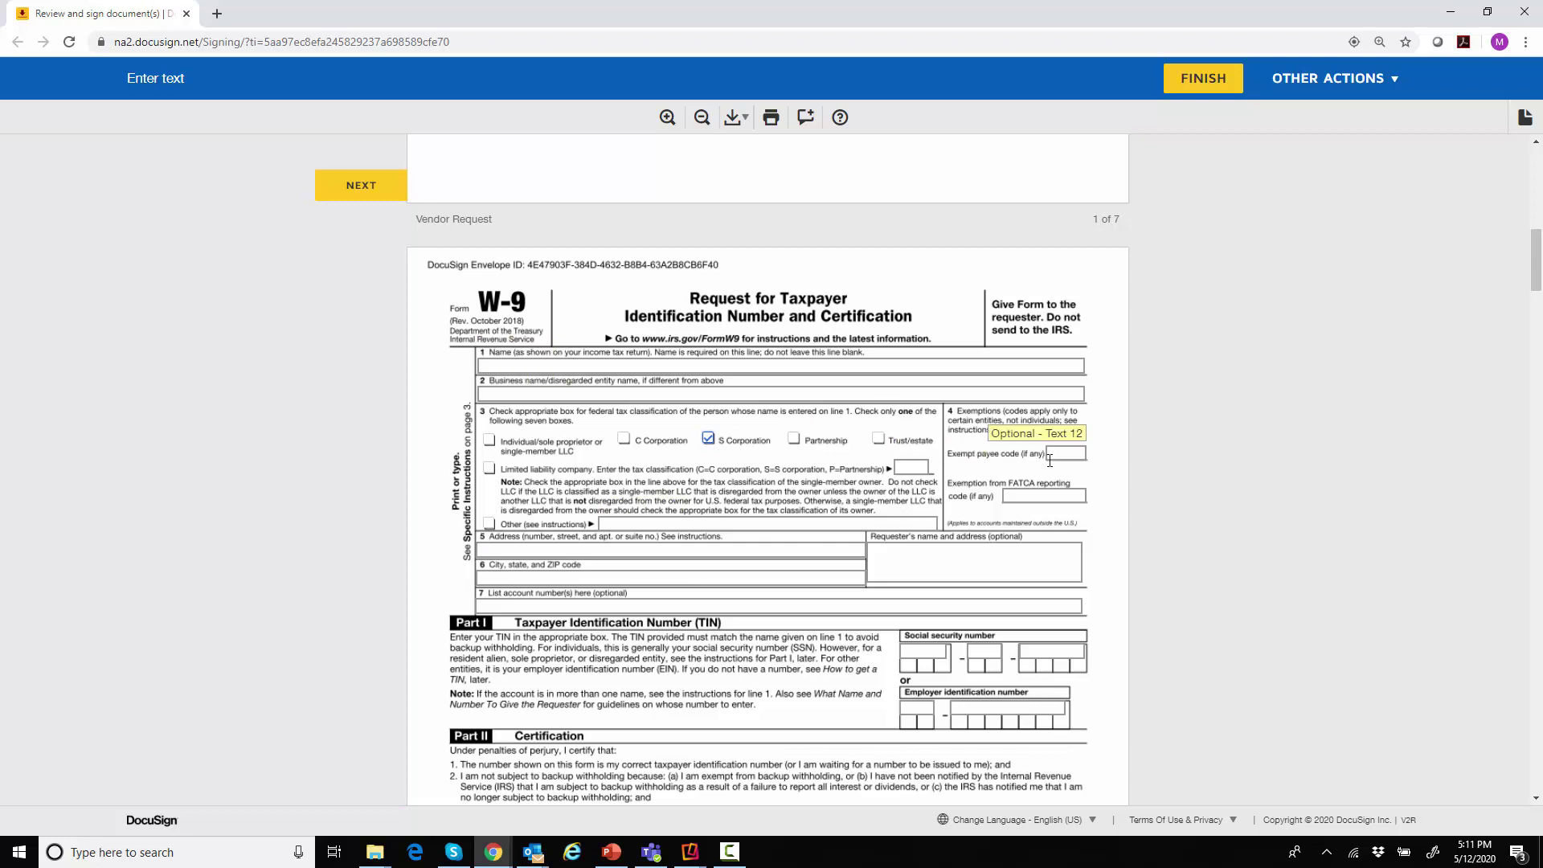
scroll(1304, 532, "down", 5)
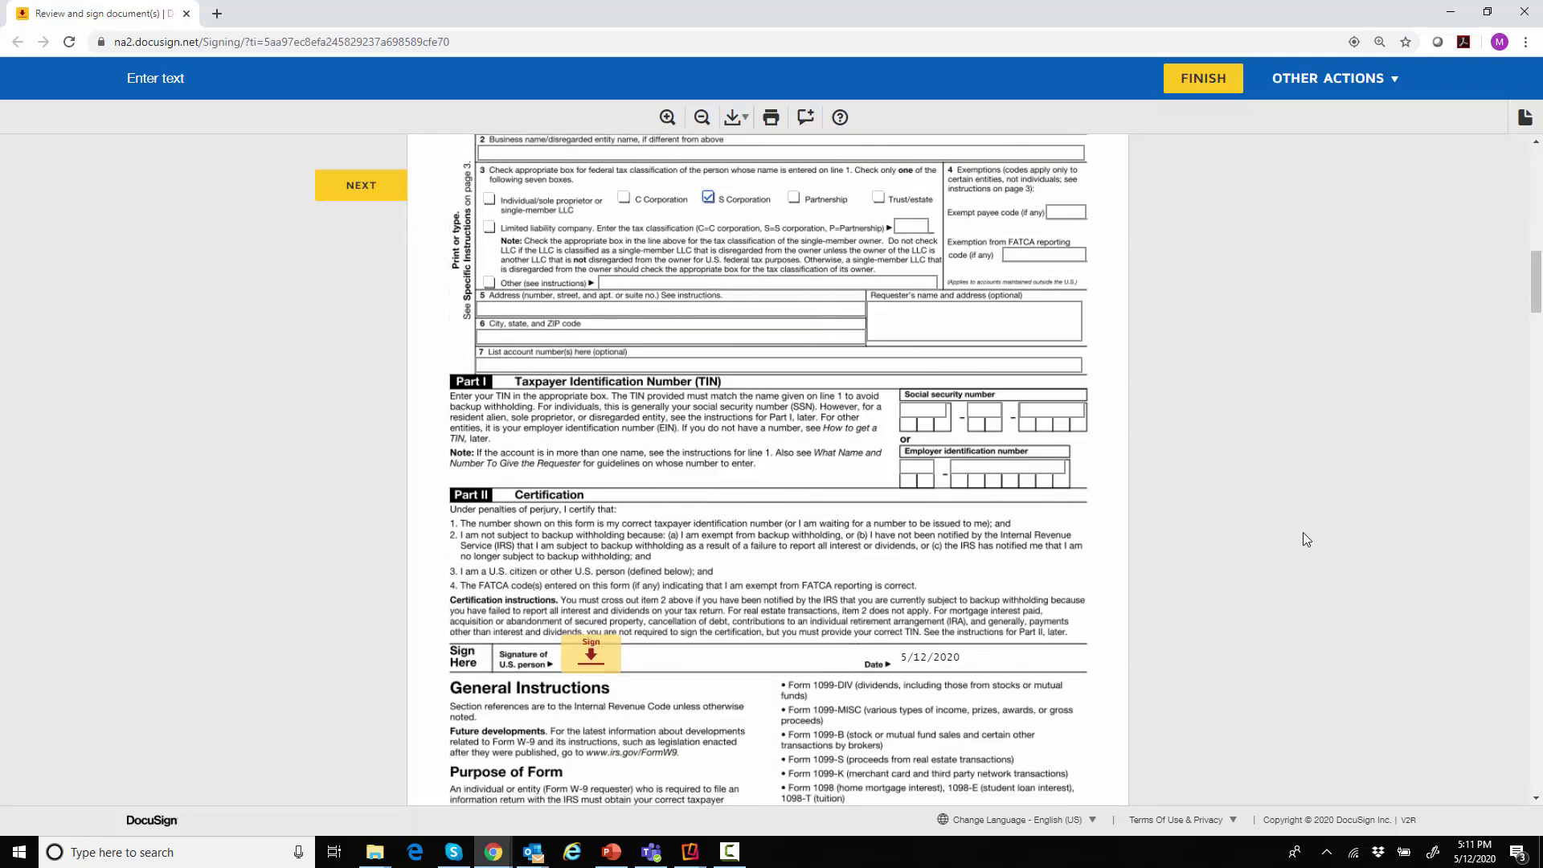
left_click(590, 498)
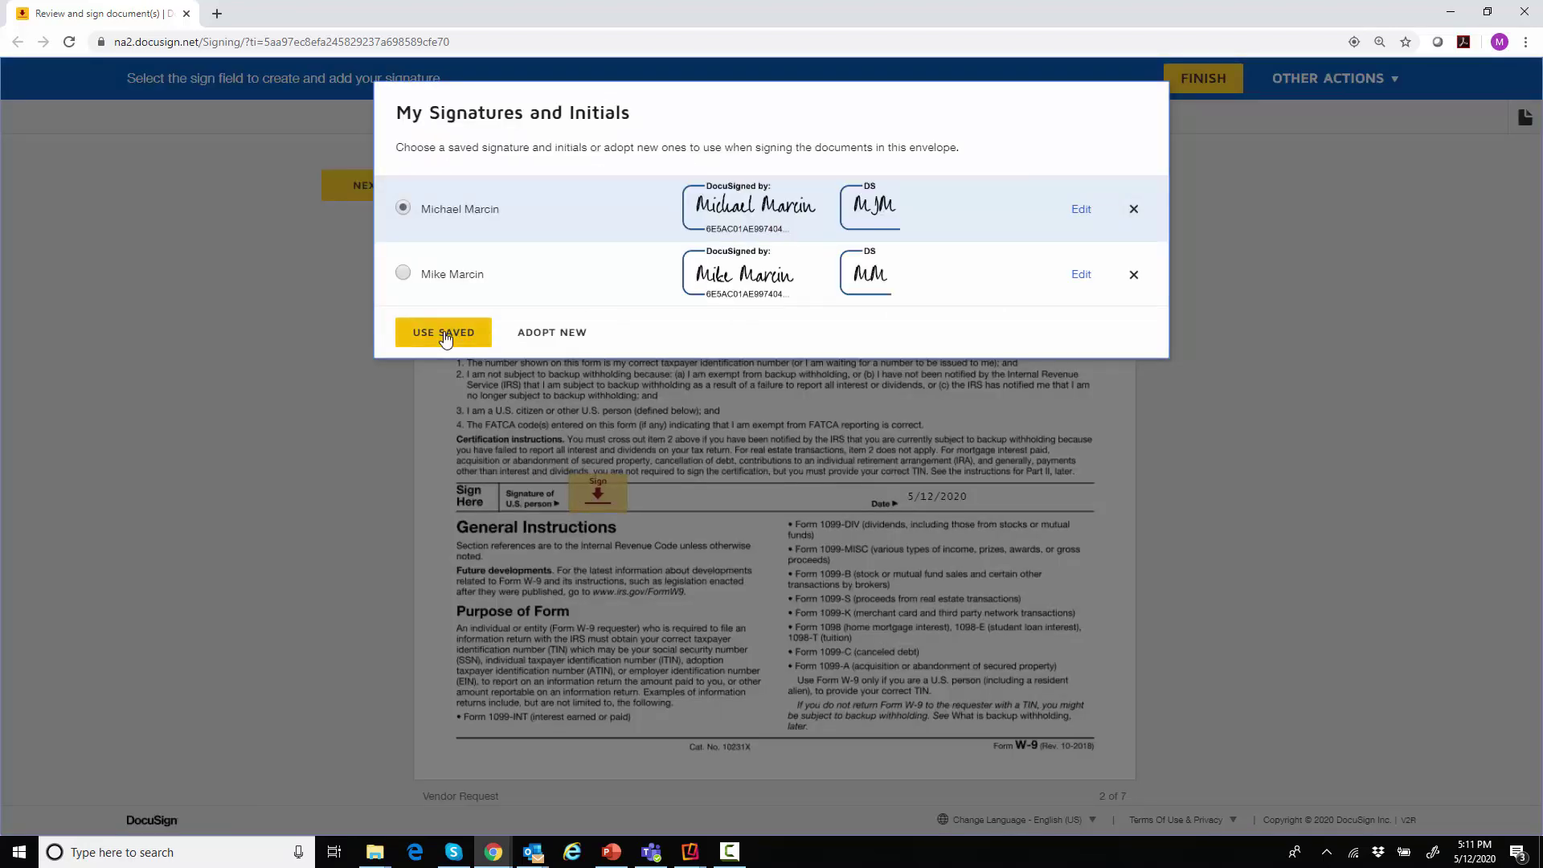
left_click(556, 333)
left_click(544, 303)
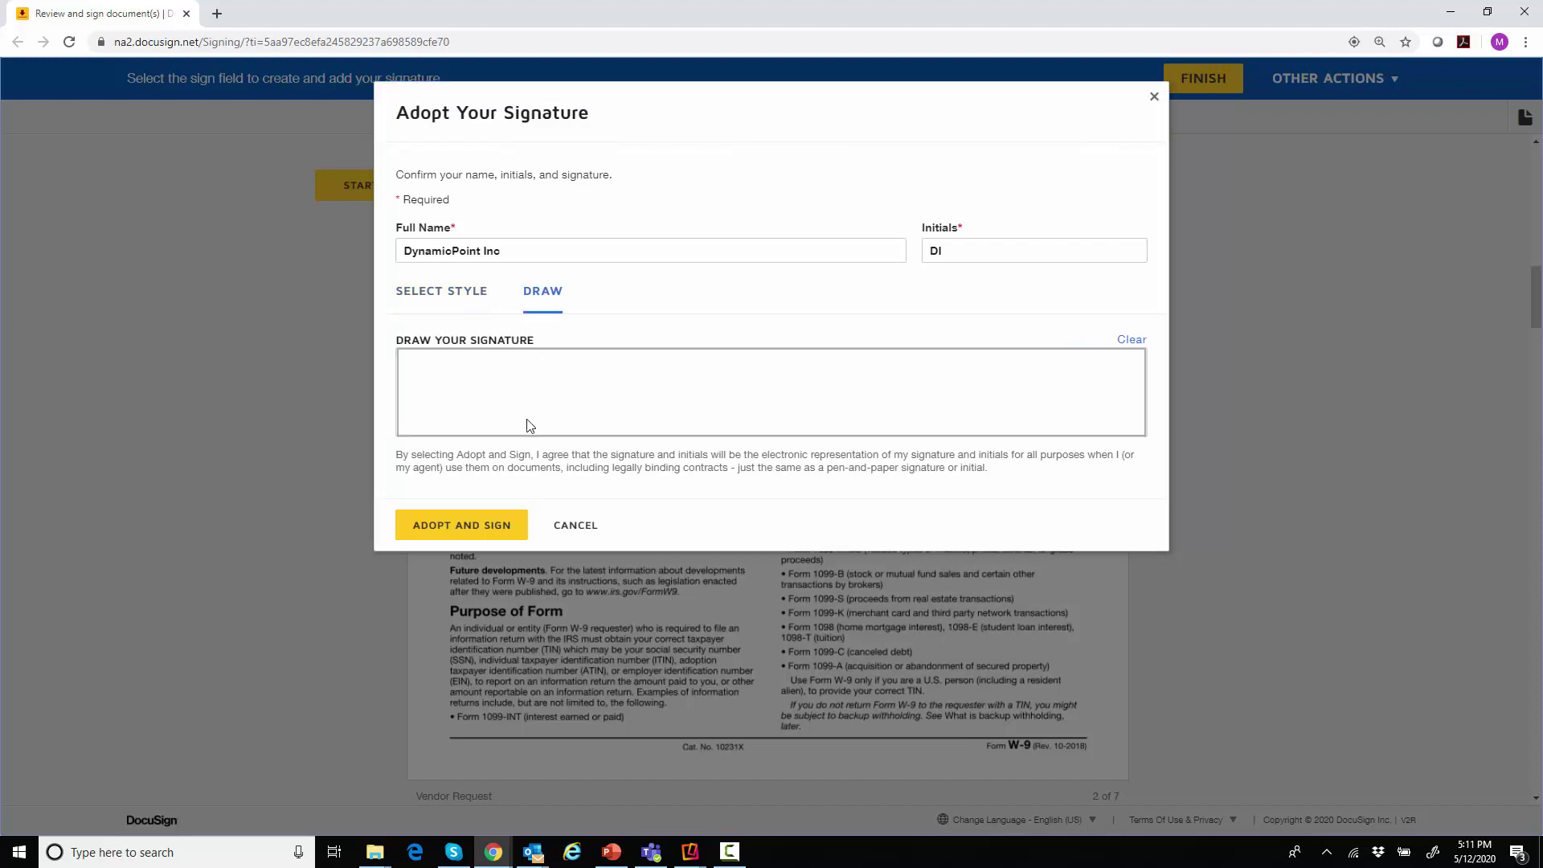
left_click_drag(539, 385, 997, 384)
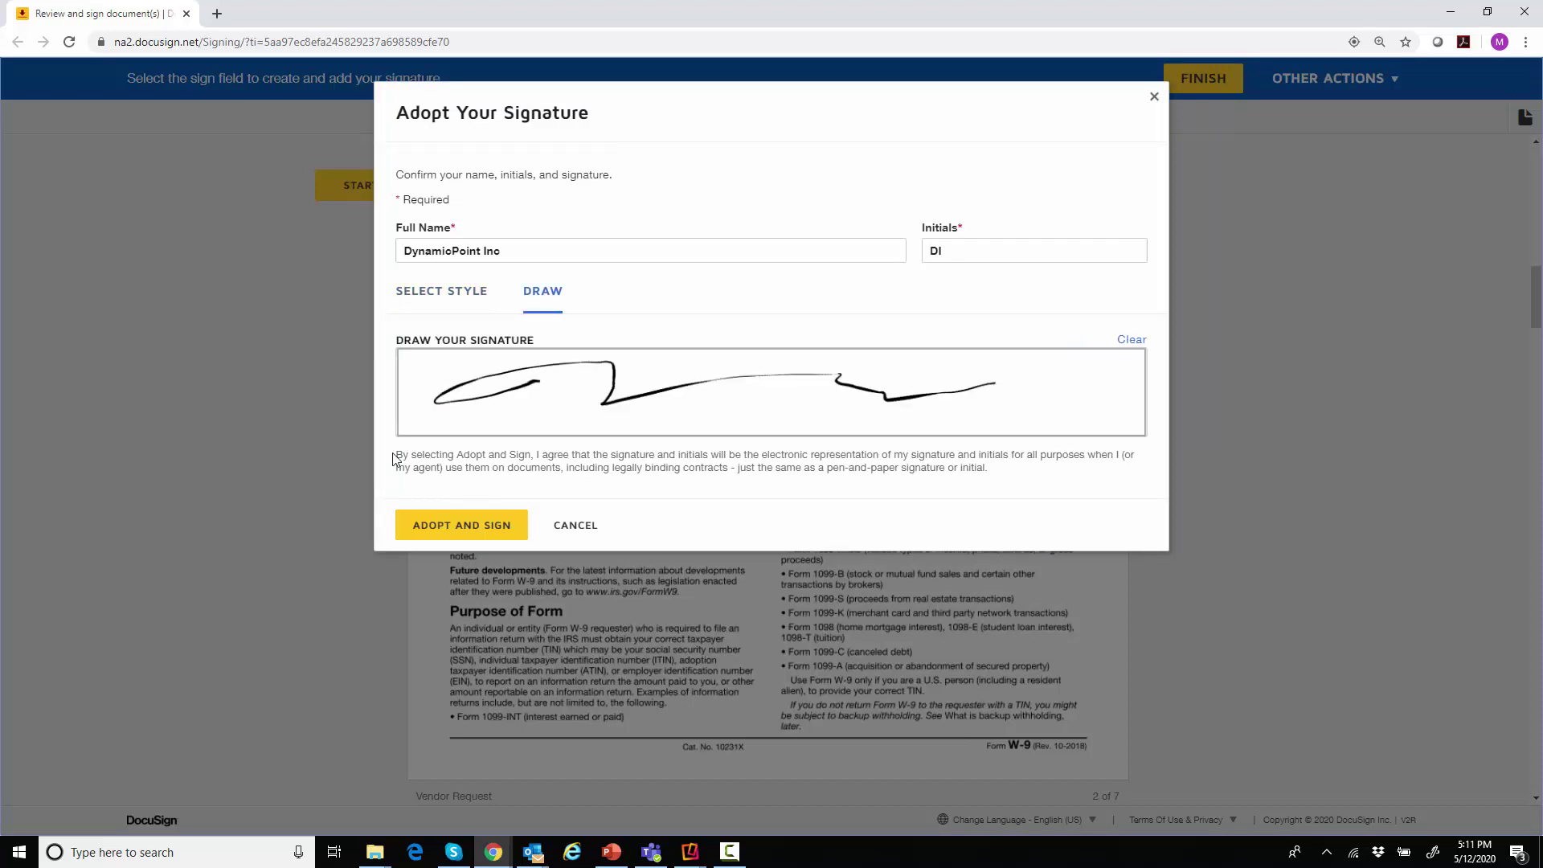
left_click(494, 523)
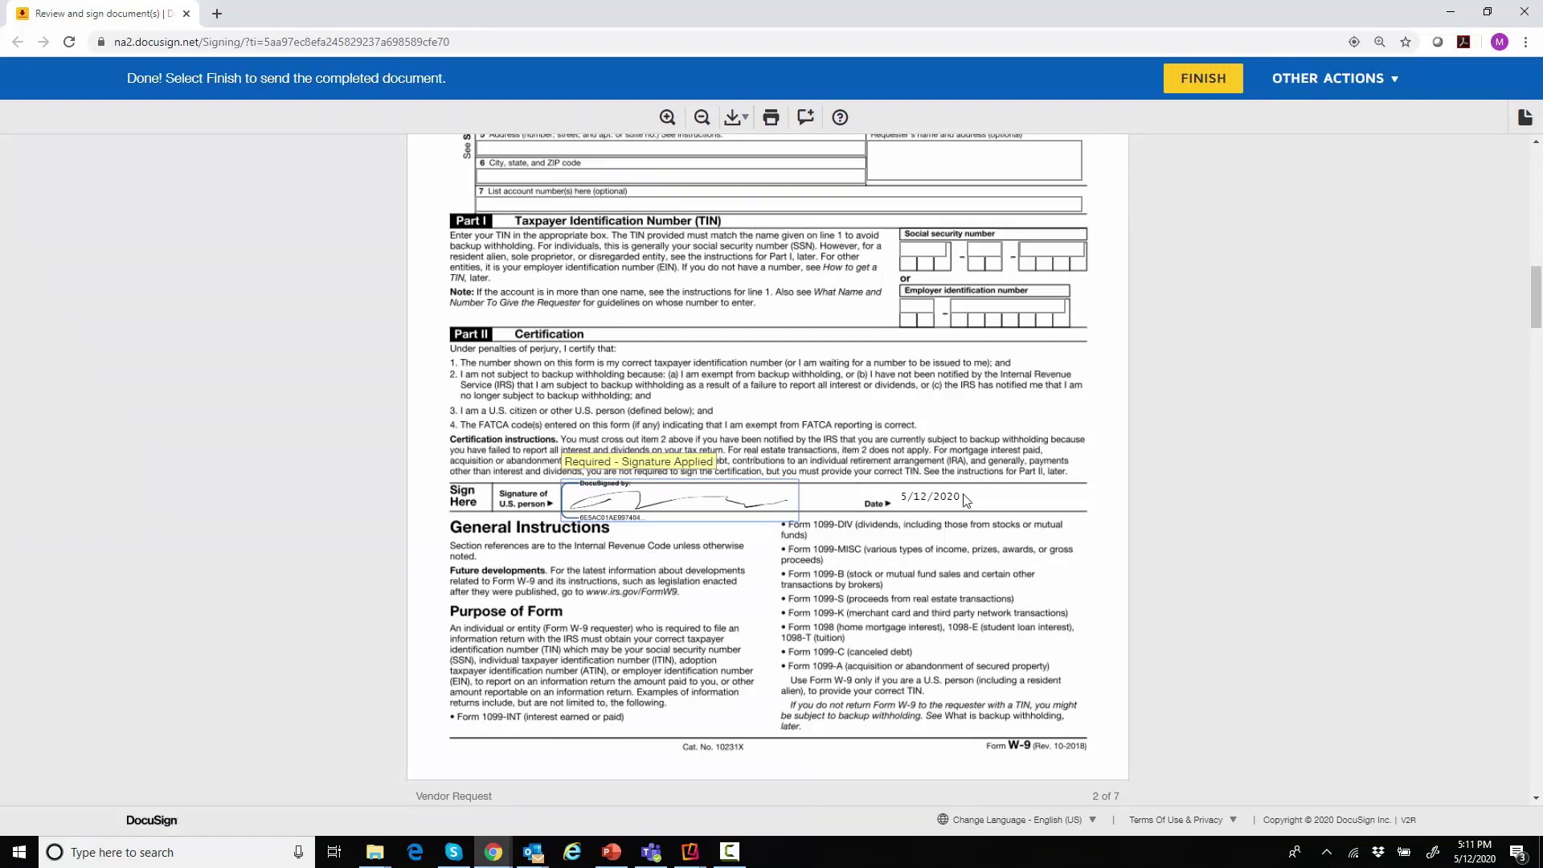
Step: Finish the signed document and close the DocuSign window
scroll(964, 494, "up", 4)
scroll(964, 494, "up", 10)
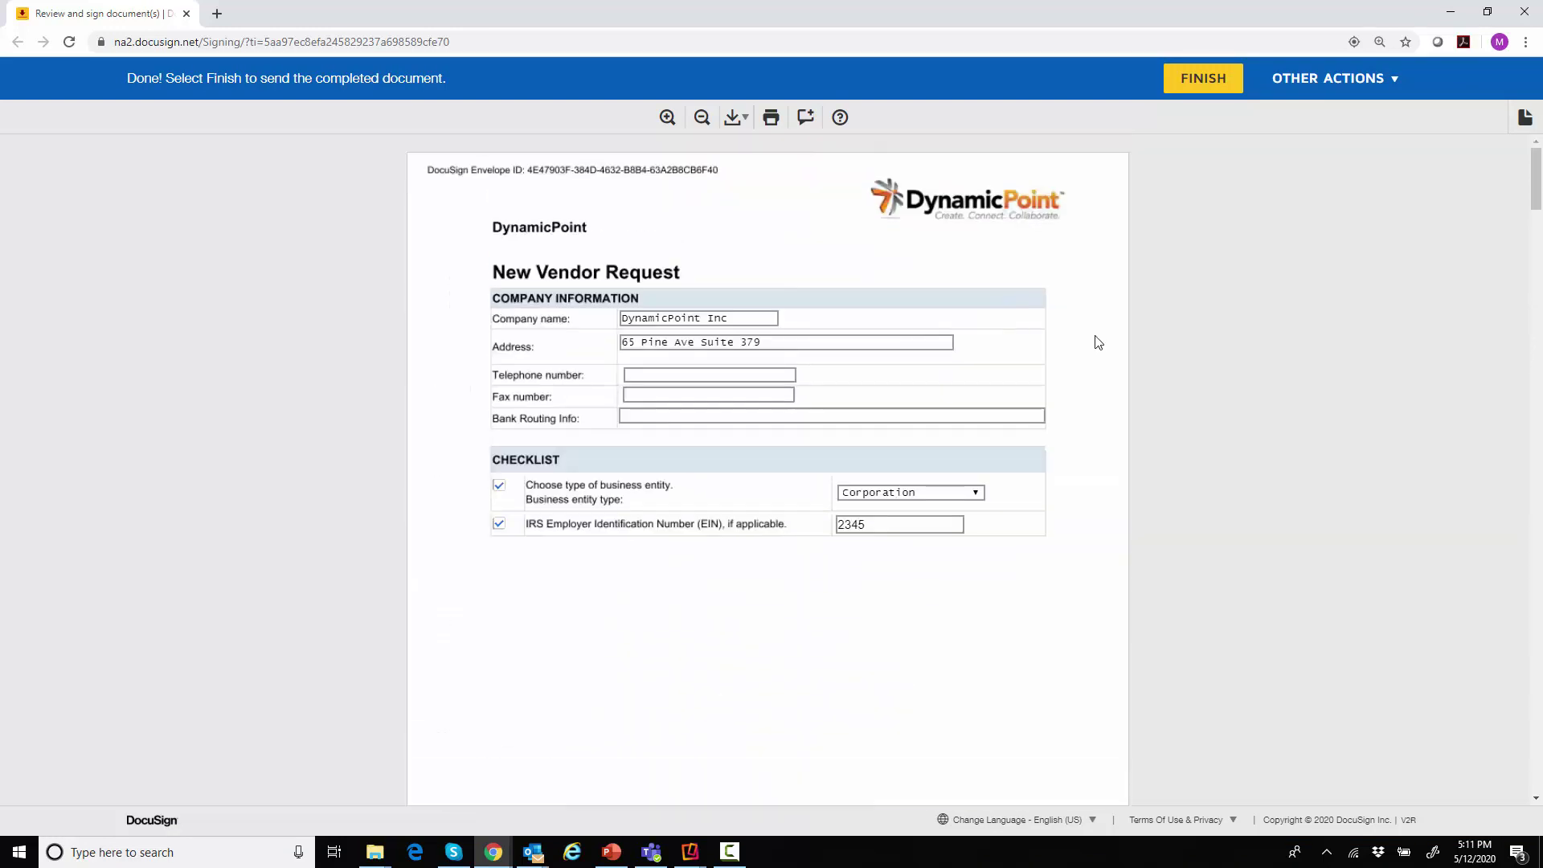
left_click(1196, 84)
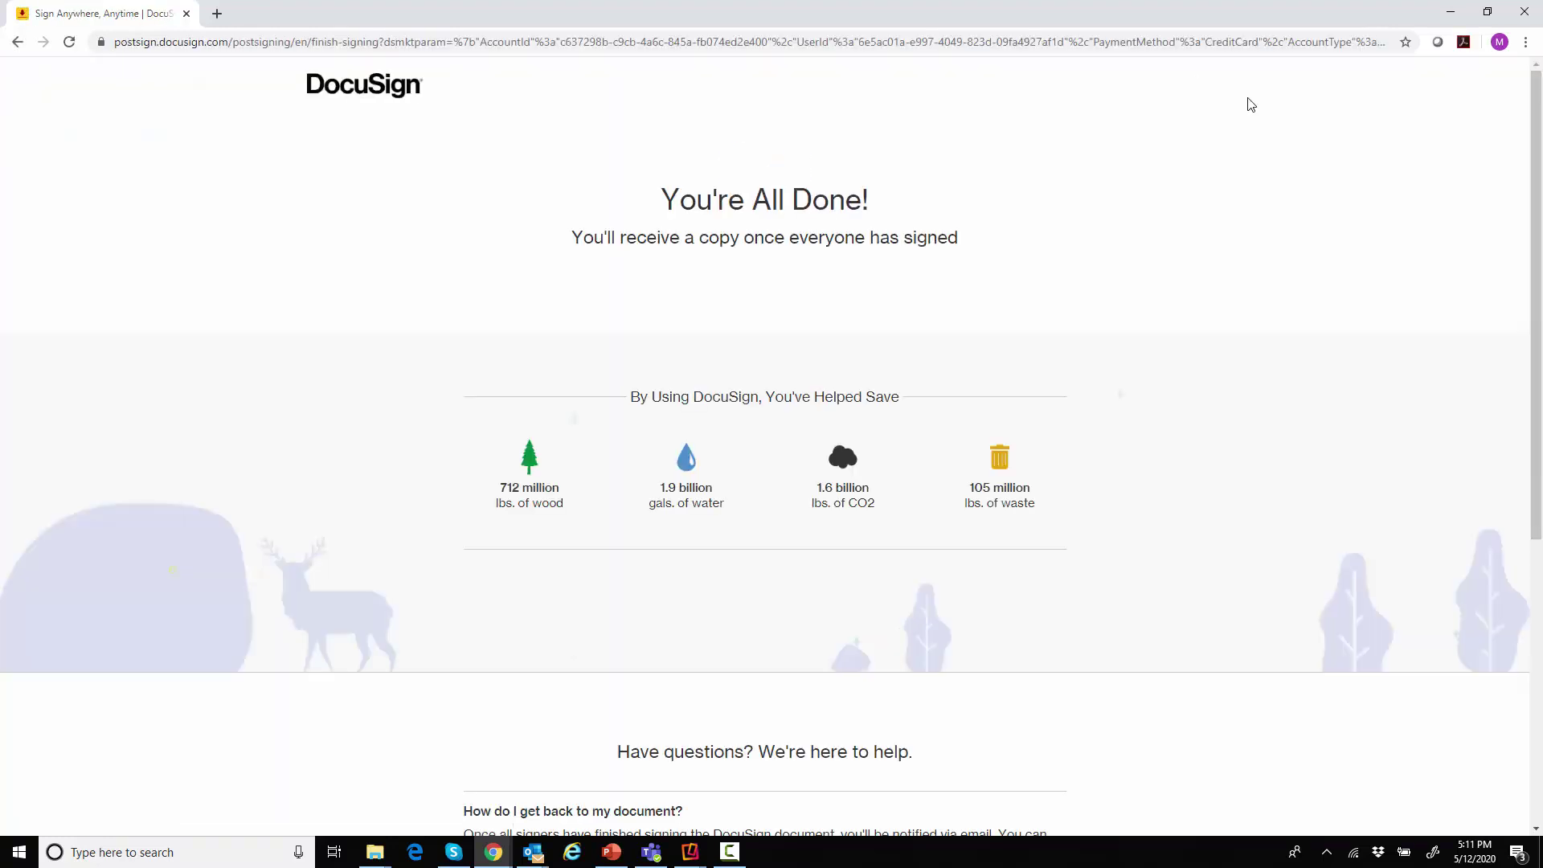
left_click(1525, 14)
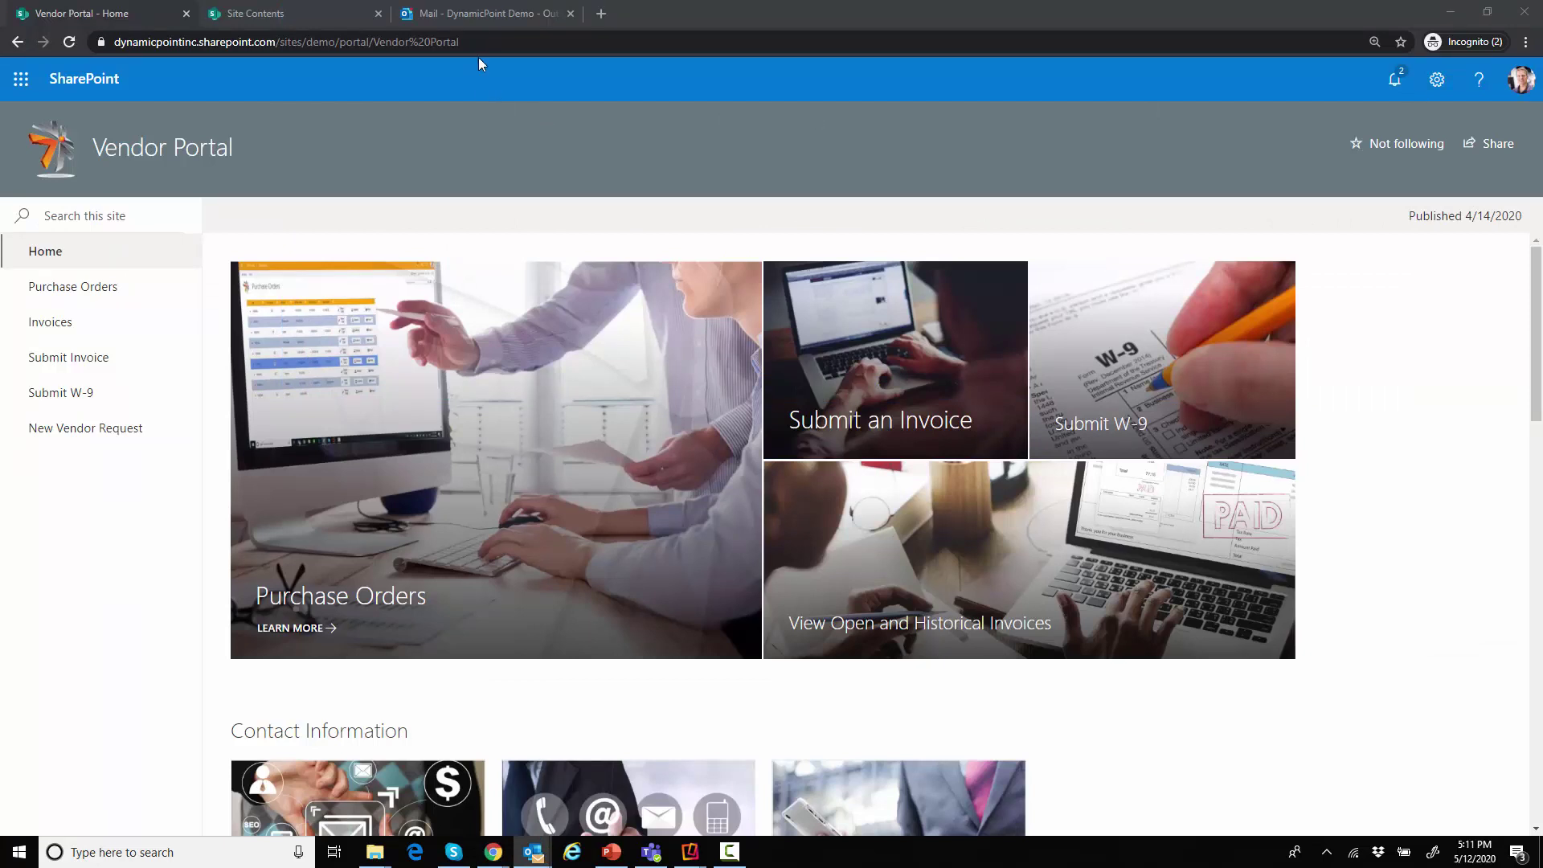
Step: Open the latest New Vendor Request approval email and scroll through the linked completed form
left_click(500, 23)
left_click(442, 214)
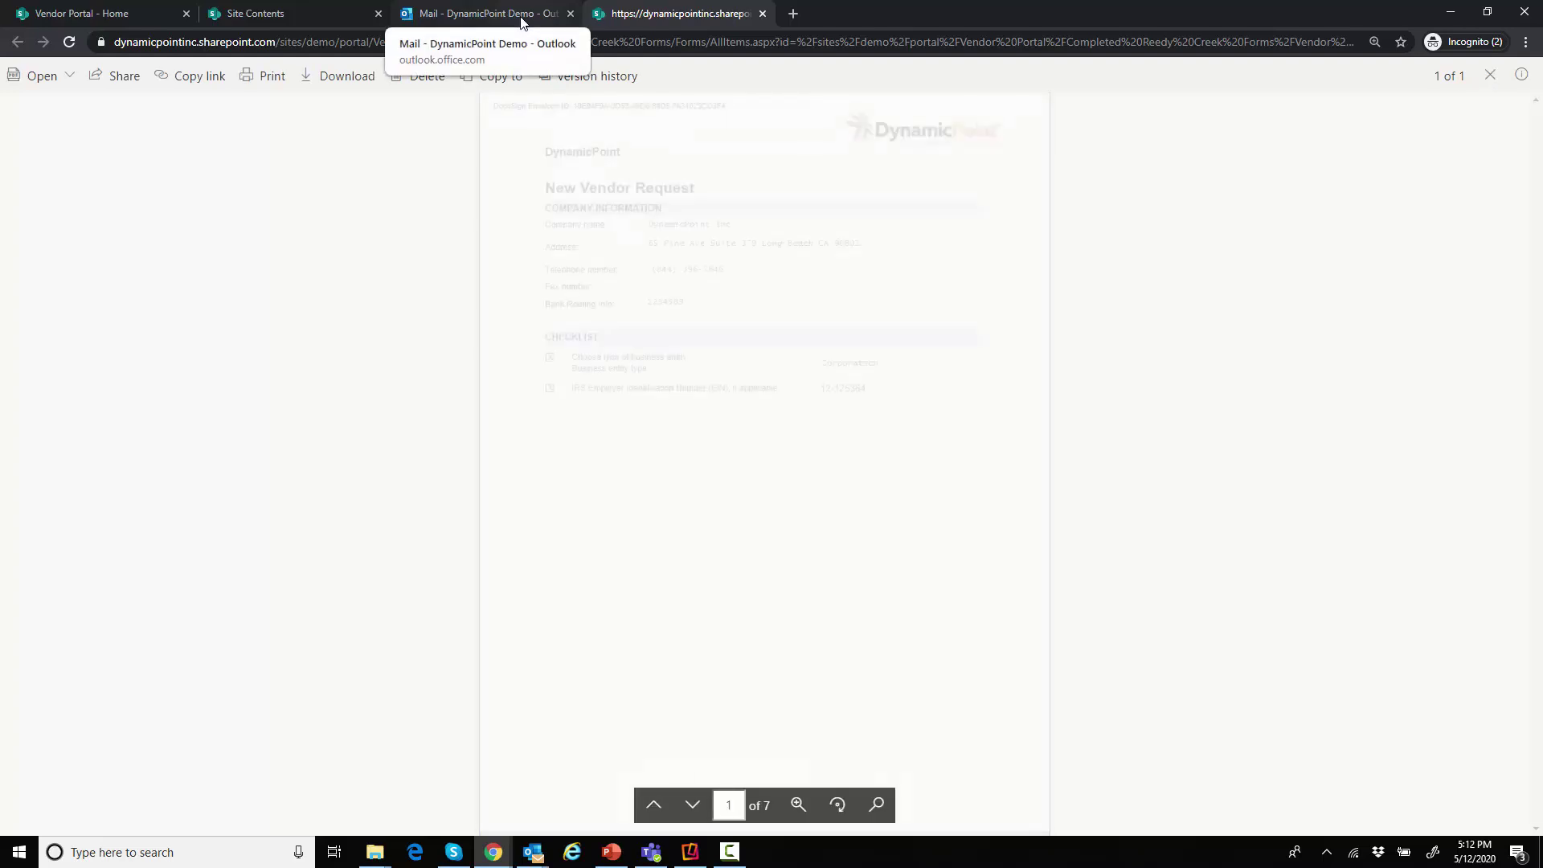
scroll(856, 444, "down", 5)
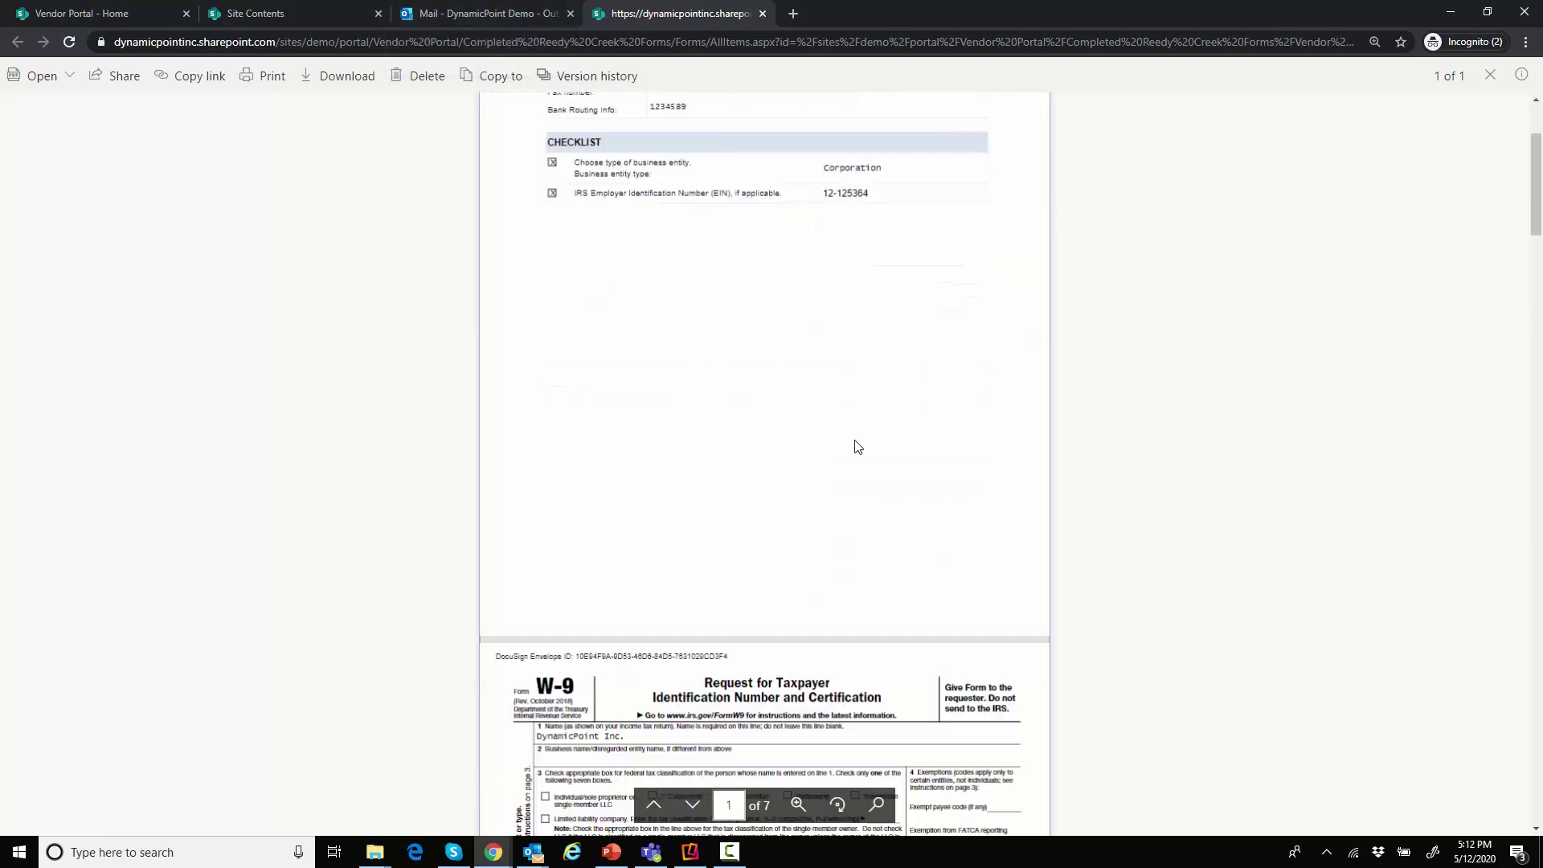
scroll(857, 449, "down", 3)
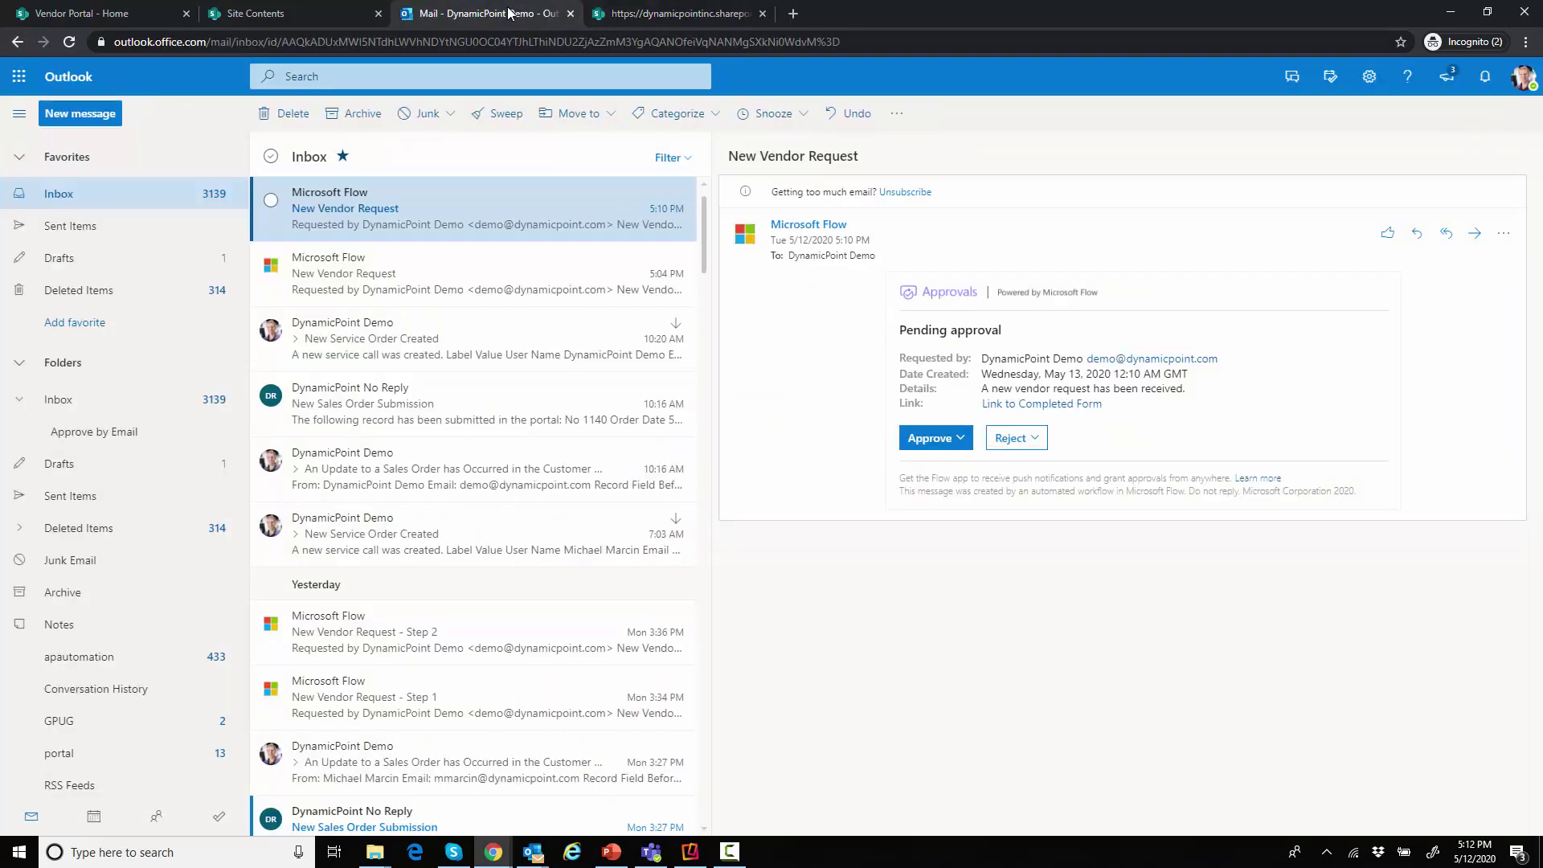
left_click(512, 14)
left_click(653, 854)
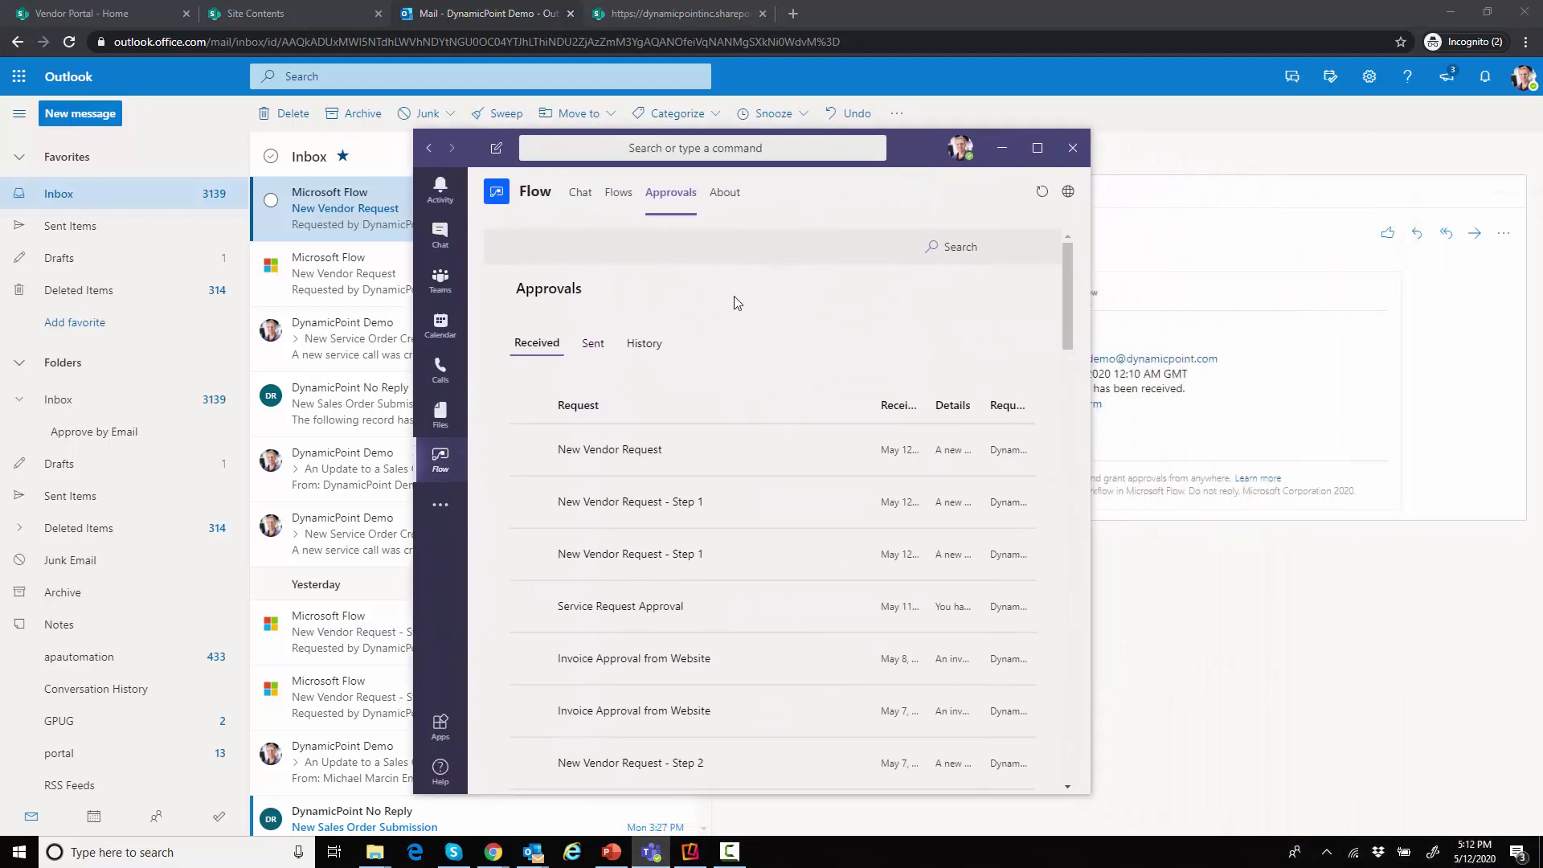
left_click(649, 455)
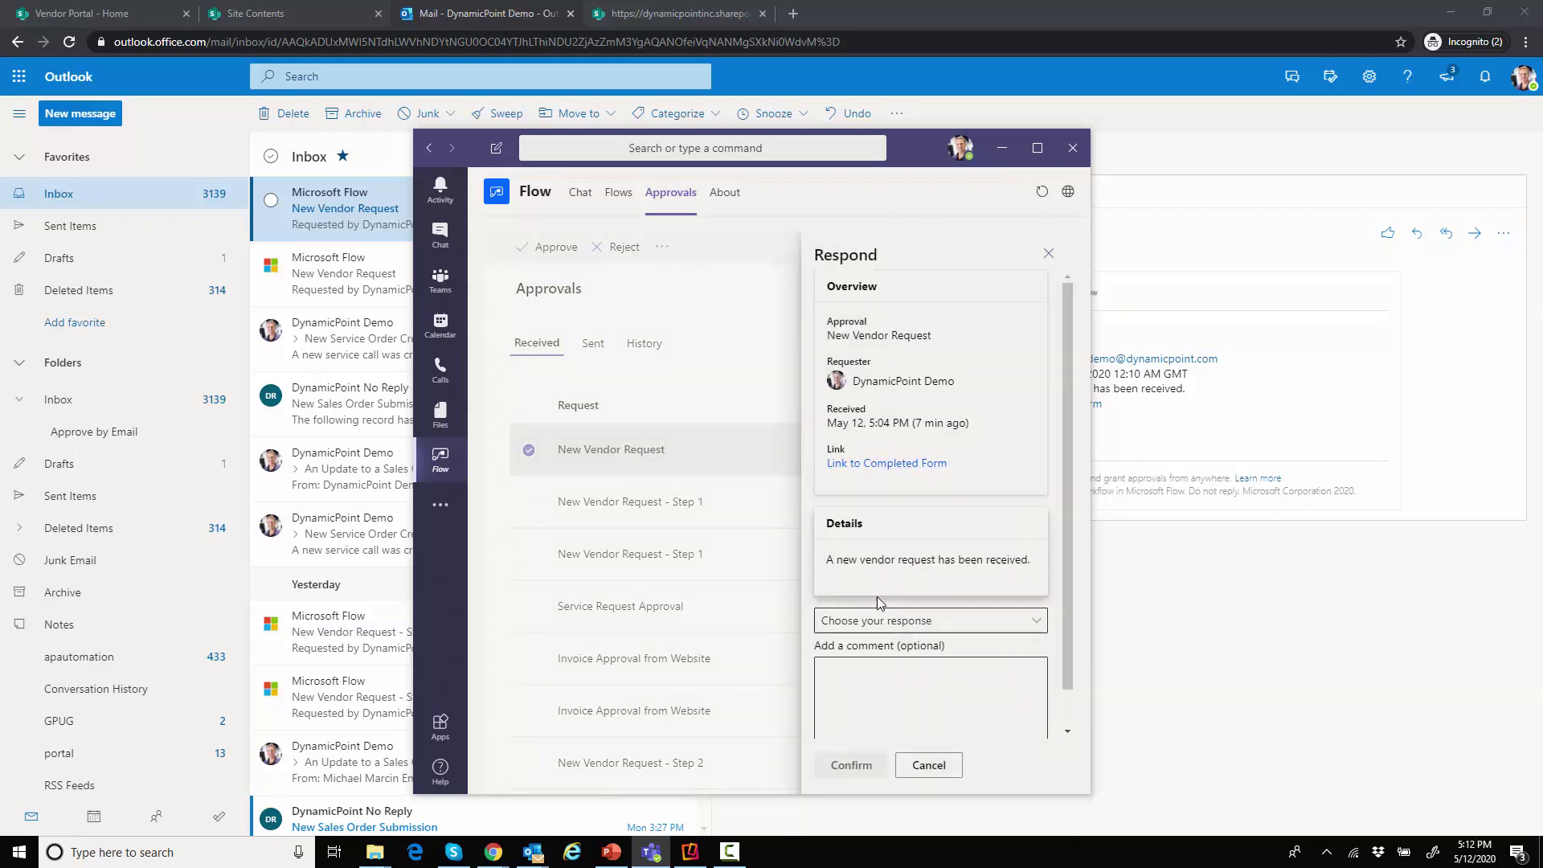
left_click(880, 621)
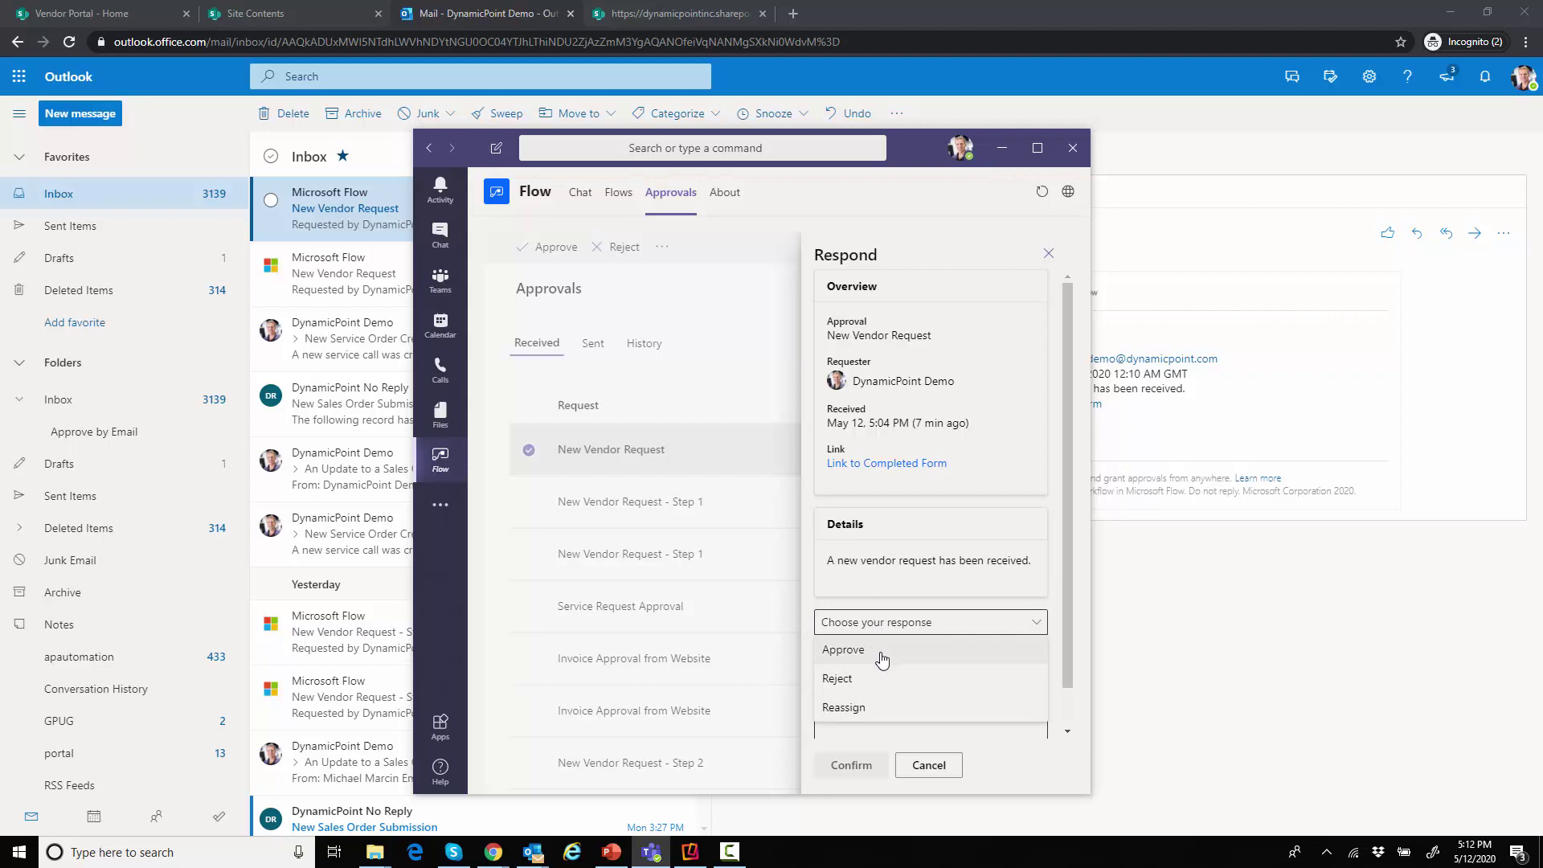
left_click(1002, 148)
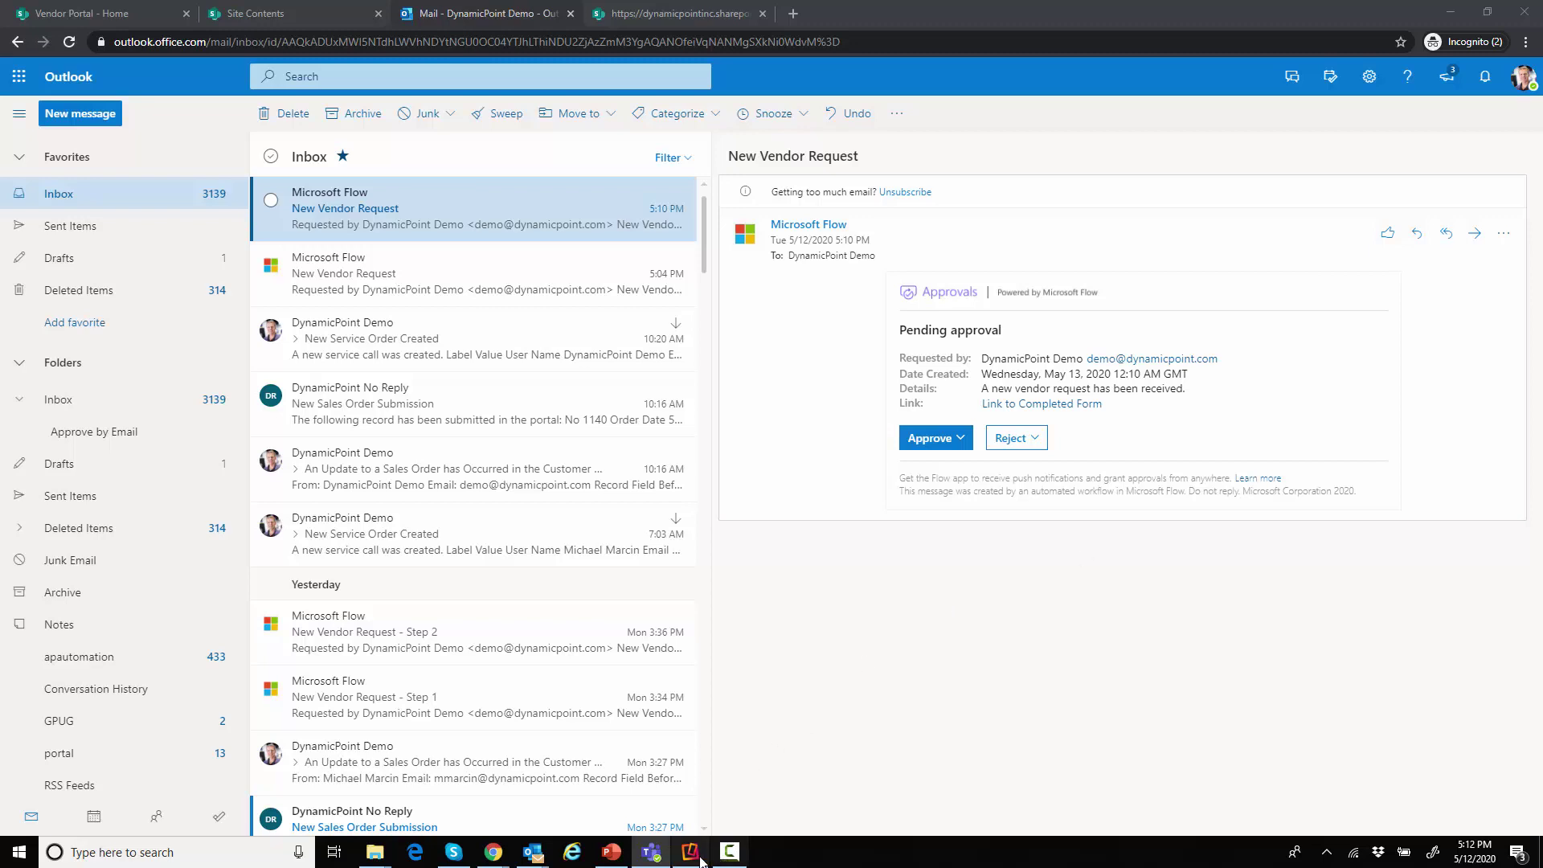
Step: Show the New Vendor Request - Step 1 approval details in the mirrored iPhone's Flow app
mouse_move(687, 858)
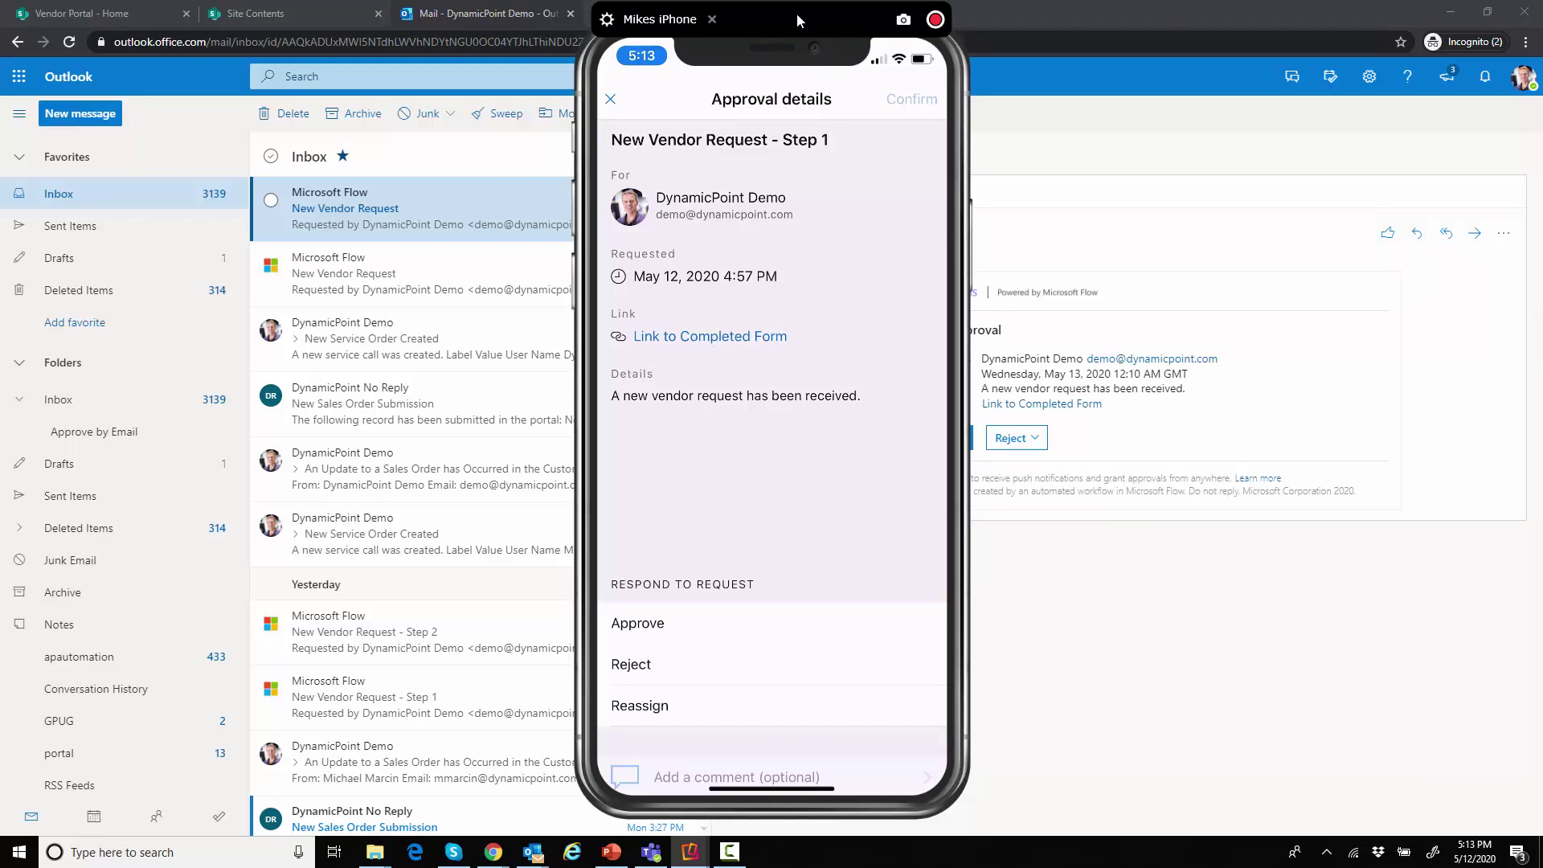
Step: Close the iPhone mirror and approve the New Vendor Request with the comment 'This looks great!'
left_click(1061, 90)
left_click(930, 438)
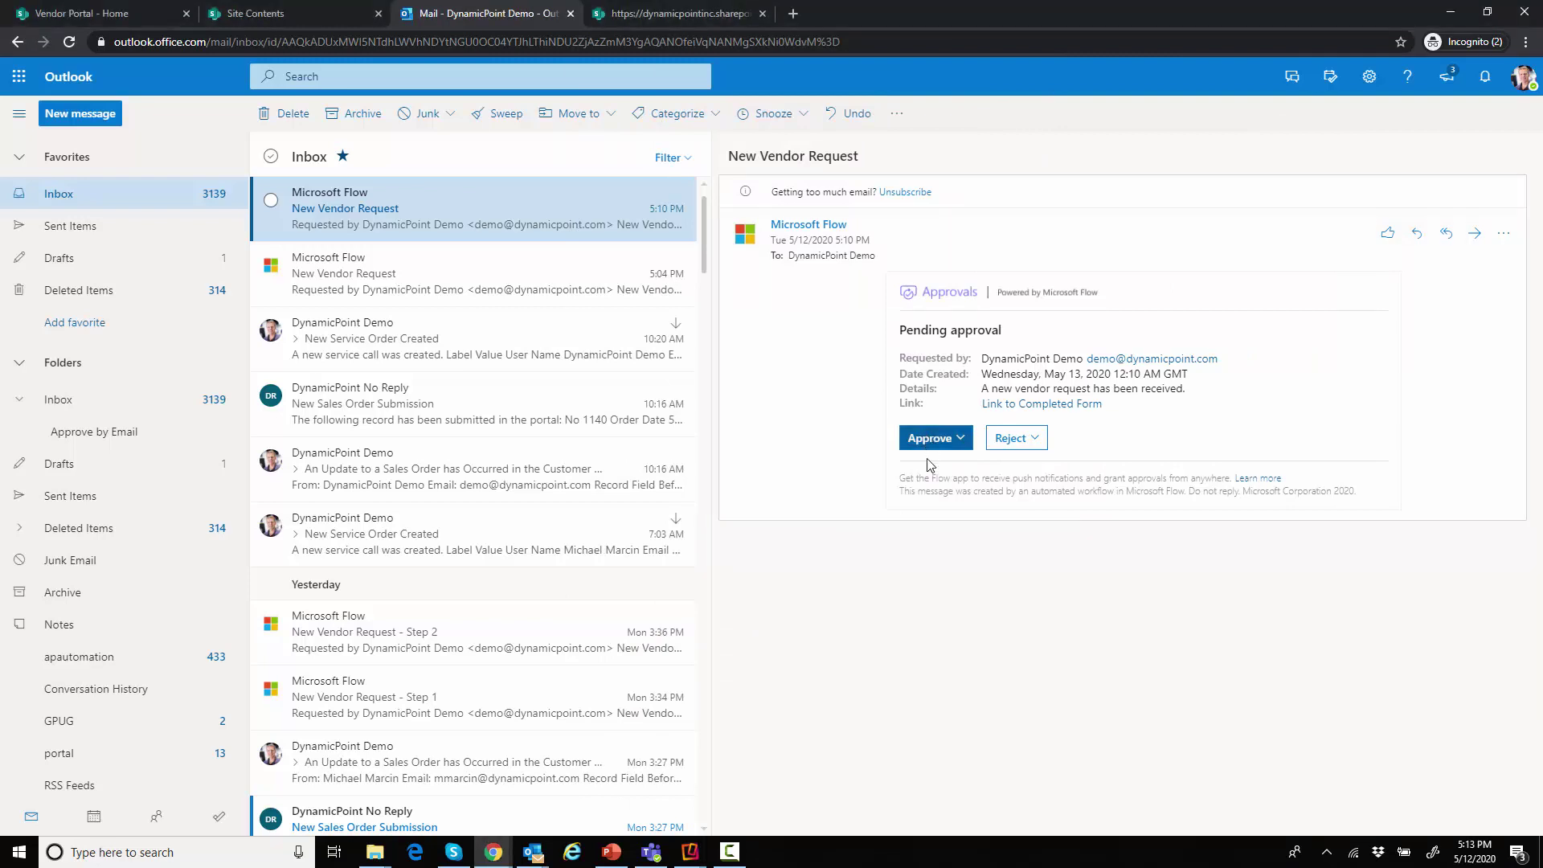
left_click(996, 508)
type("This ")
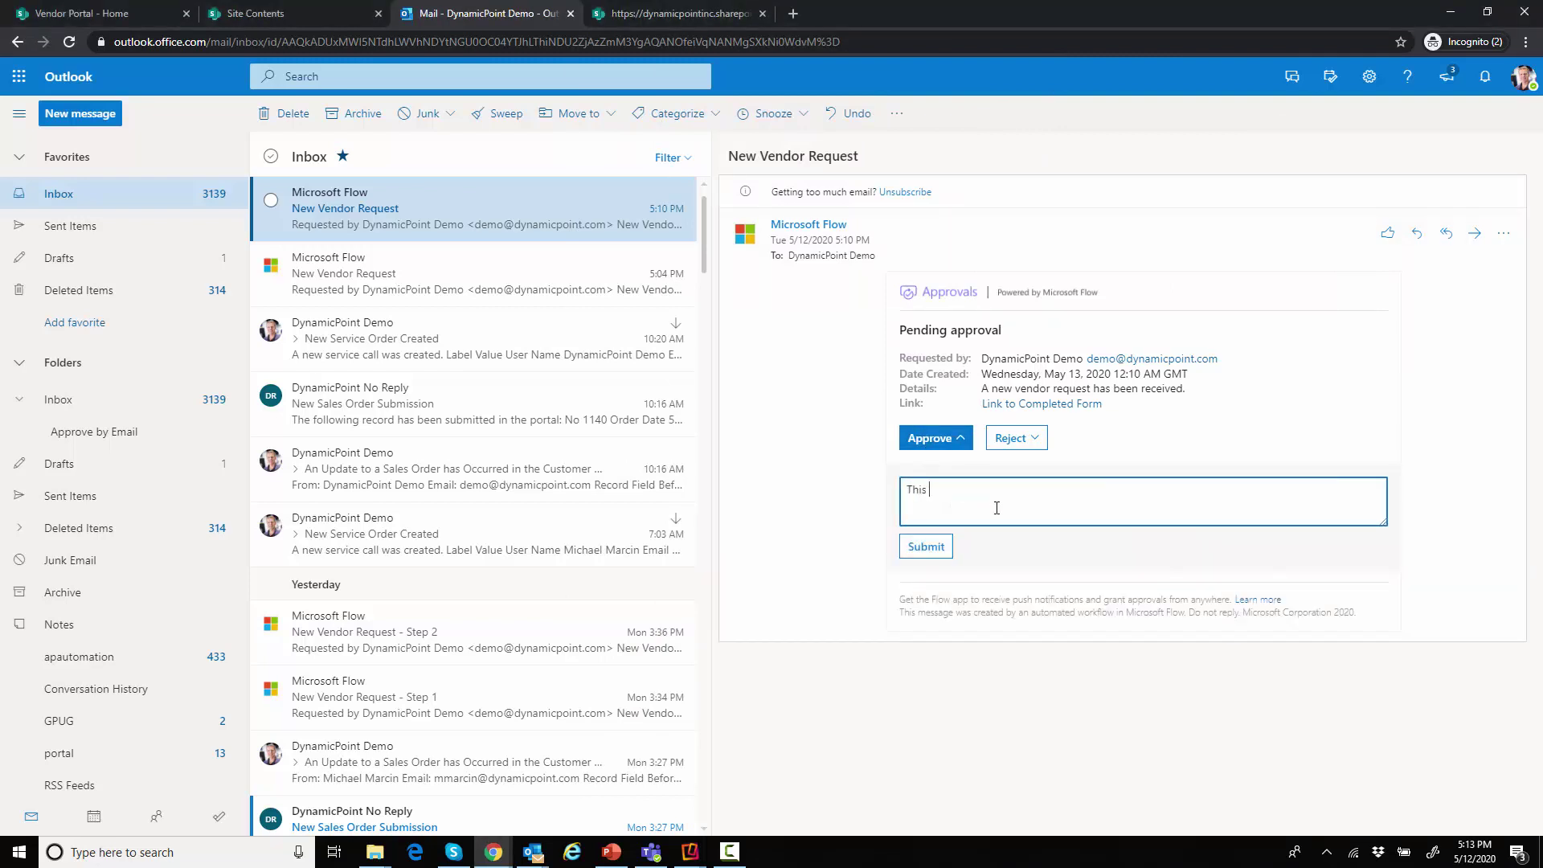
type("looks great!")
left_click(929, 548)
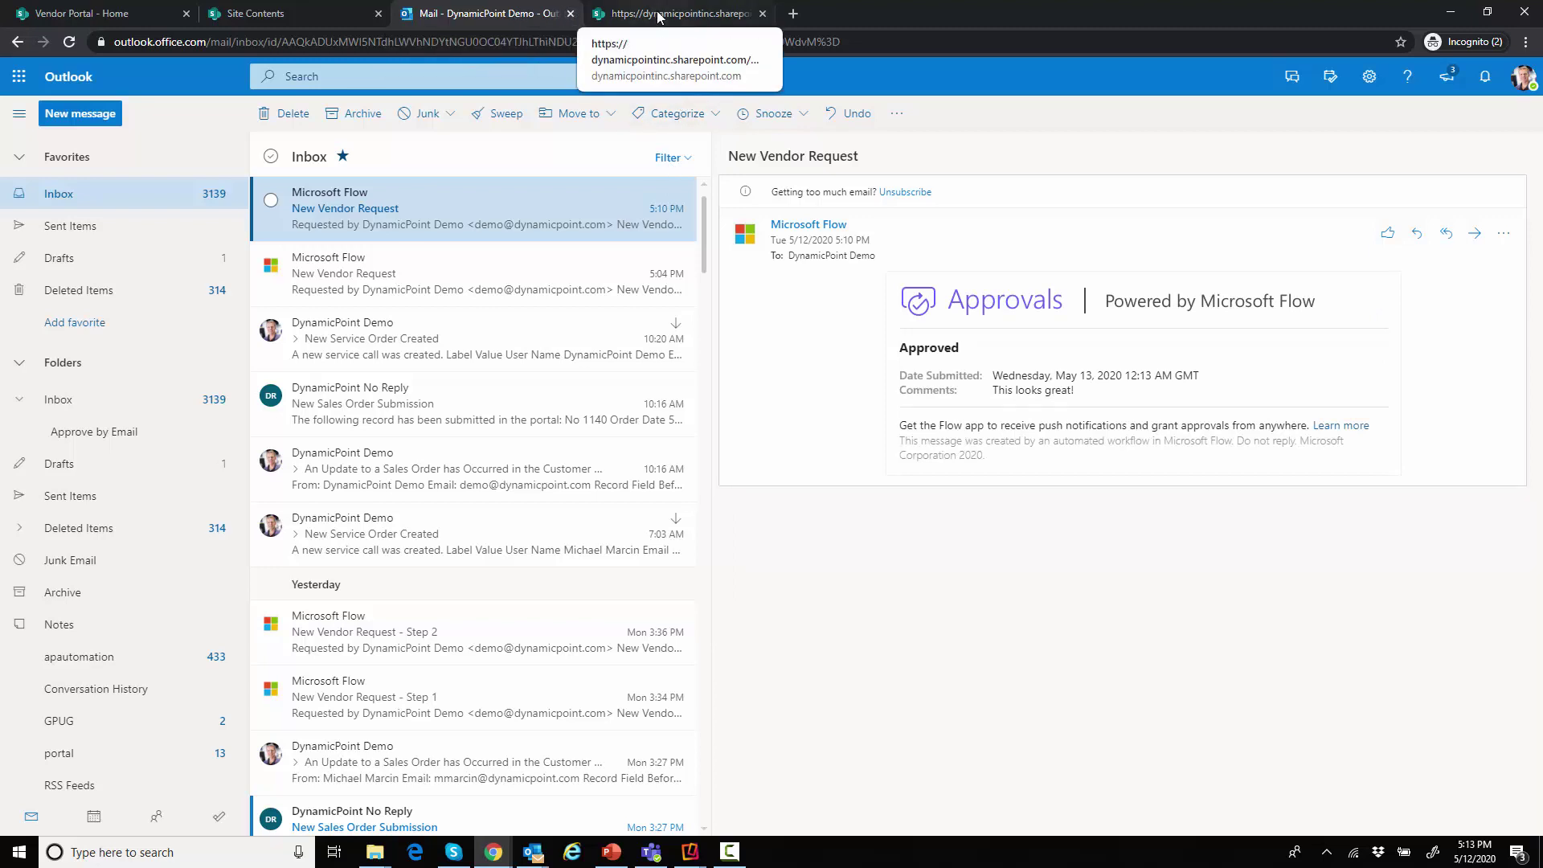
Step: Return to the Vendor Portal home tab and drag the 'Welcome to the Reedy Creek Portal' email into view
left_click(100, 15)
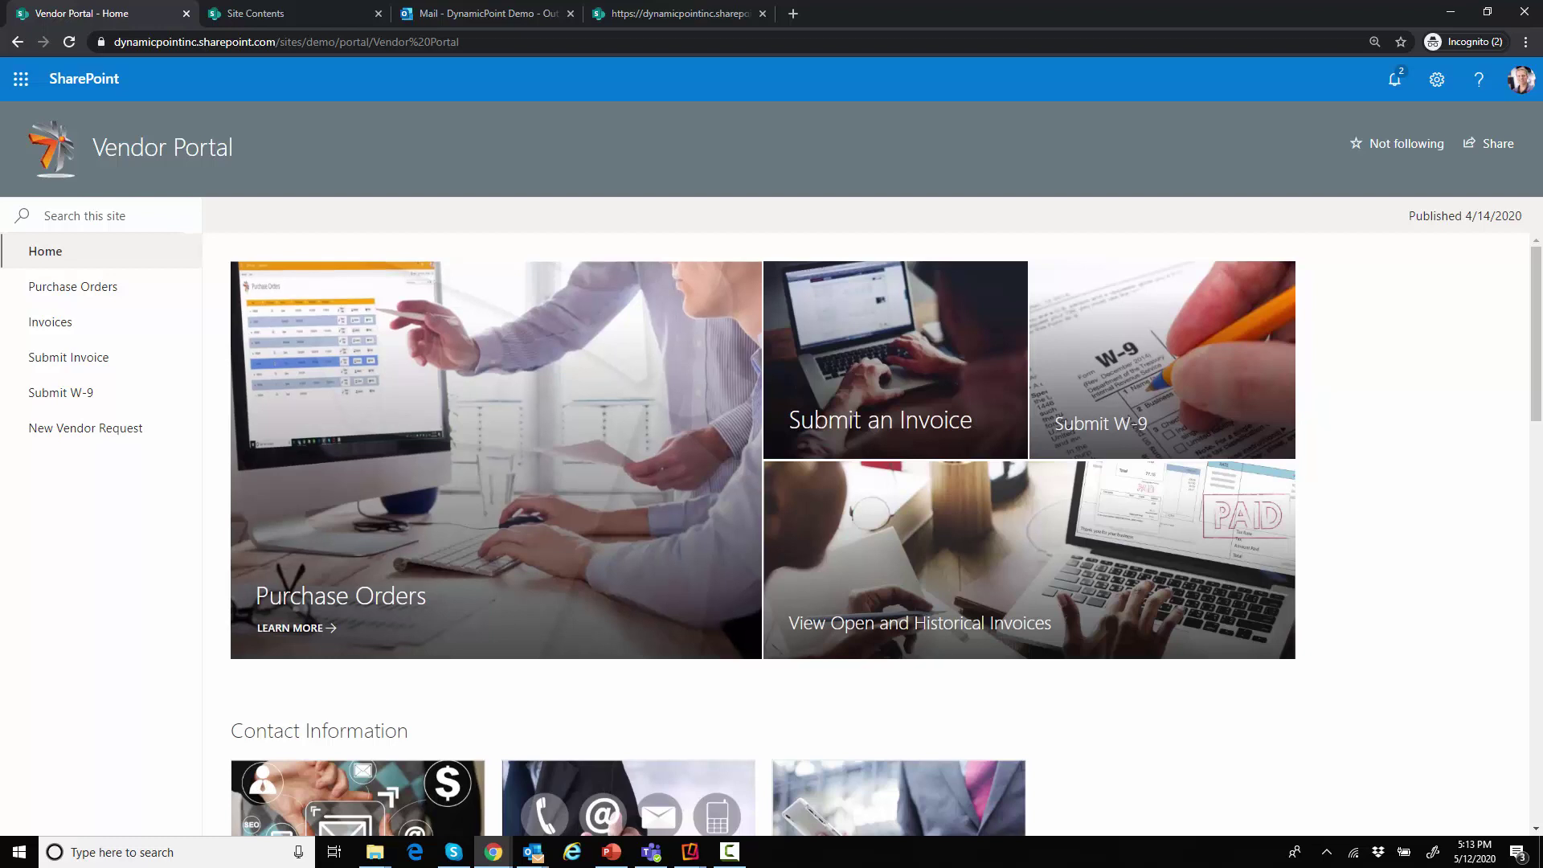
key("alt+Tab")
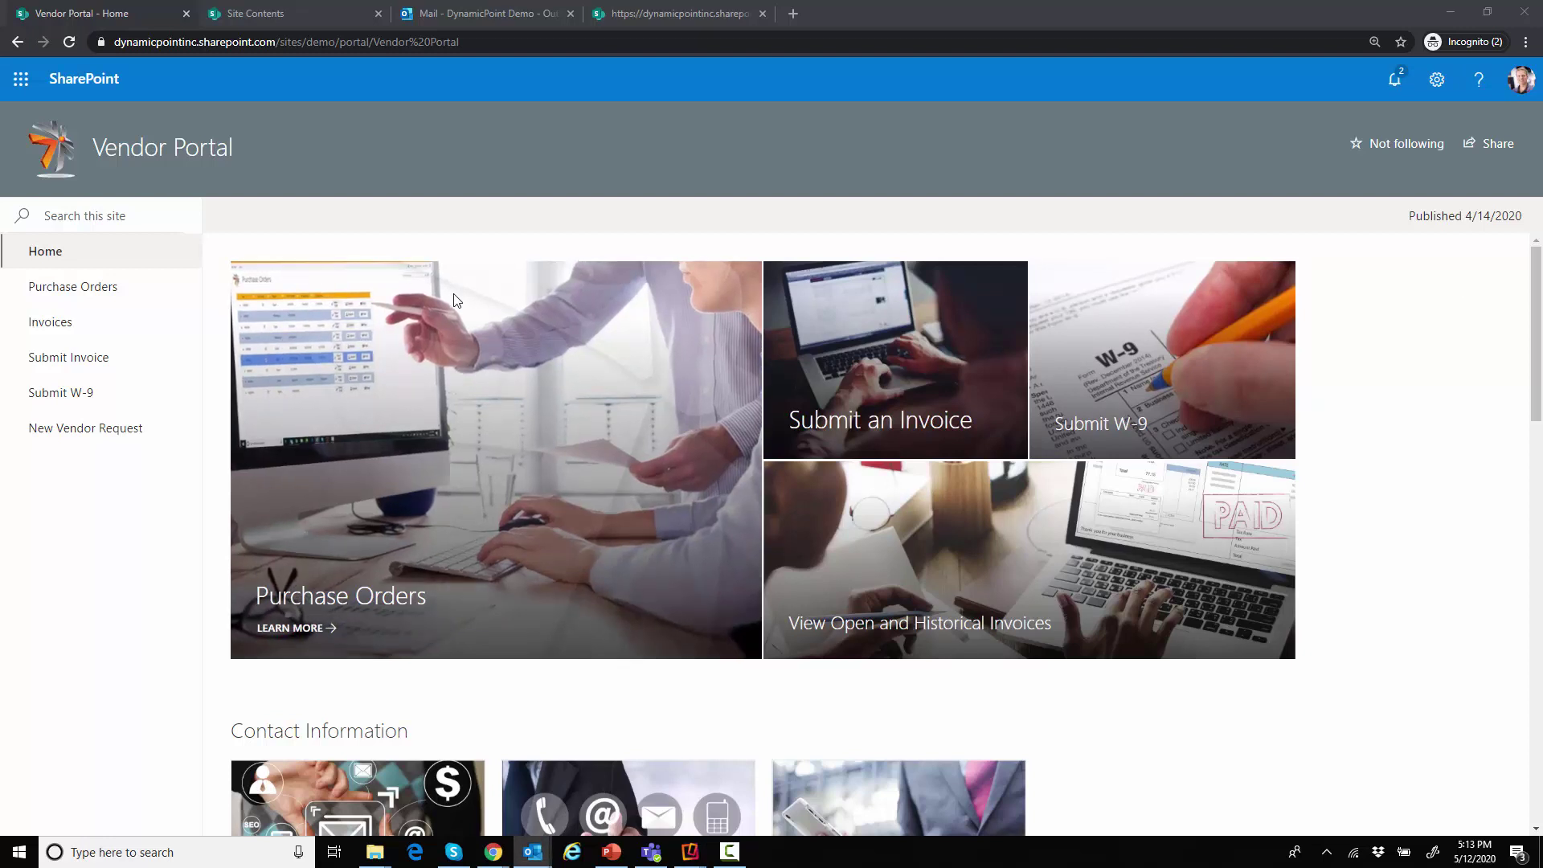
left_click_drag(1542, 69, 350, 2)
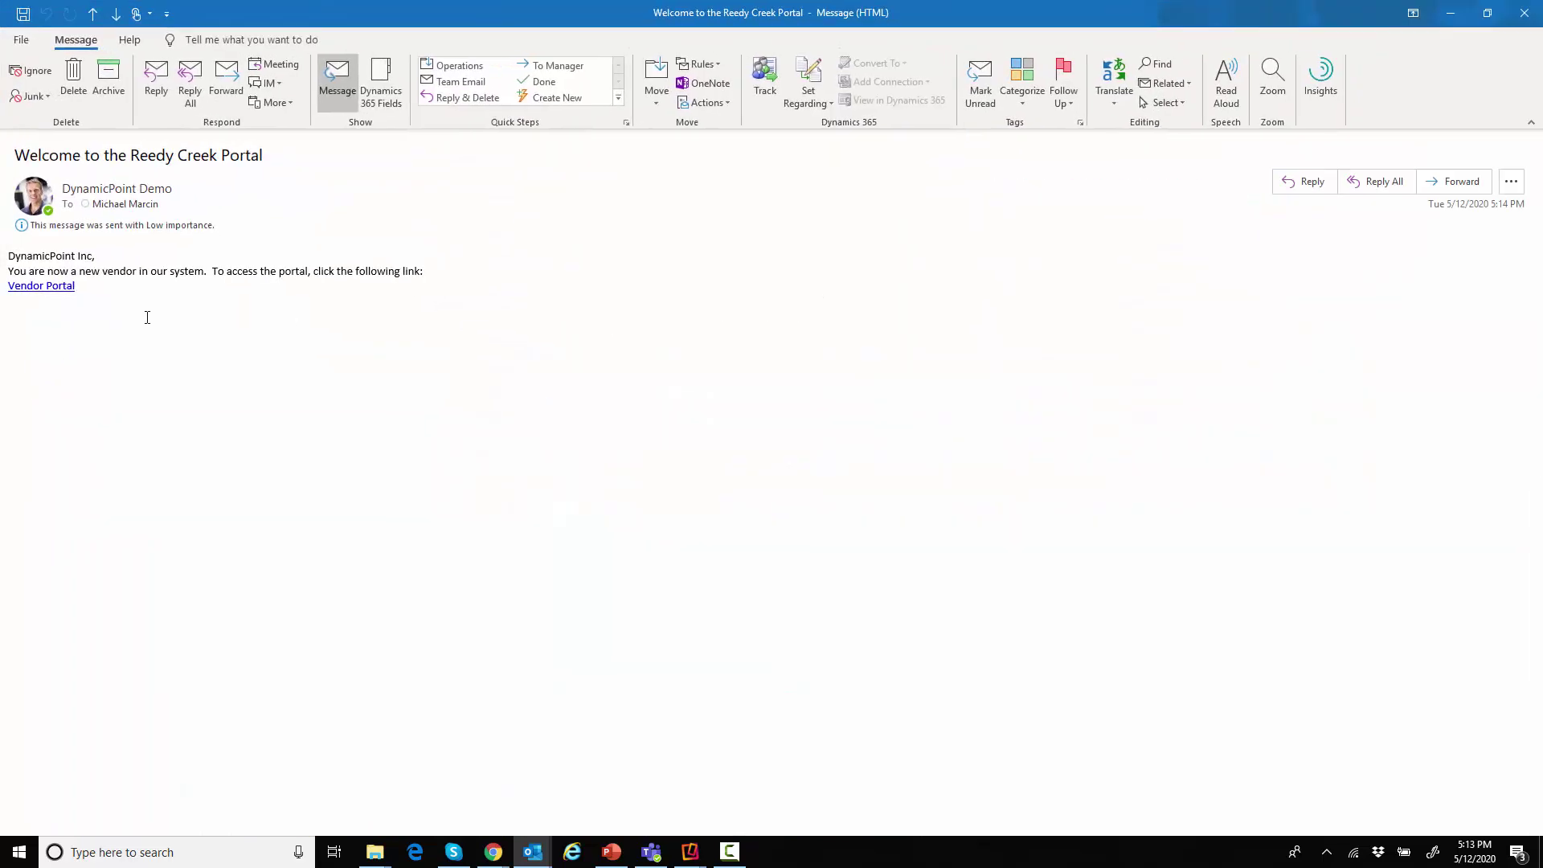
Step: Read the Reedy Creek Portal welcome email and follow its Vendor Portal link
left_click_drag(424, 271, 8, 272)
left_click(280, 273)
left_click_drag(245, 267, 424, 271)
left_click(402, 283)
left_click(49, 287)
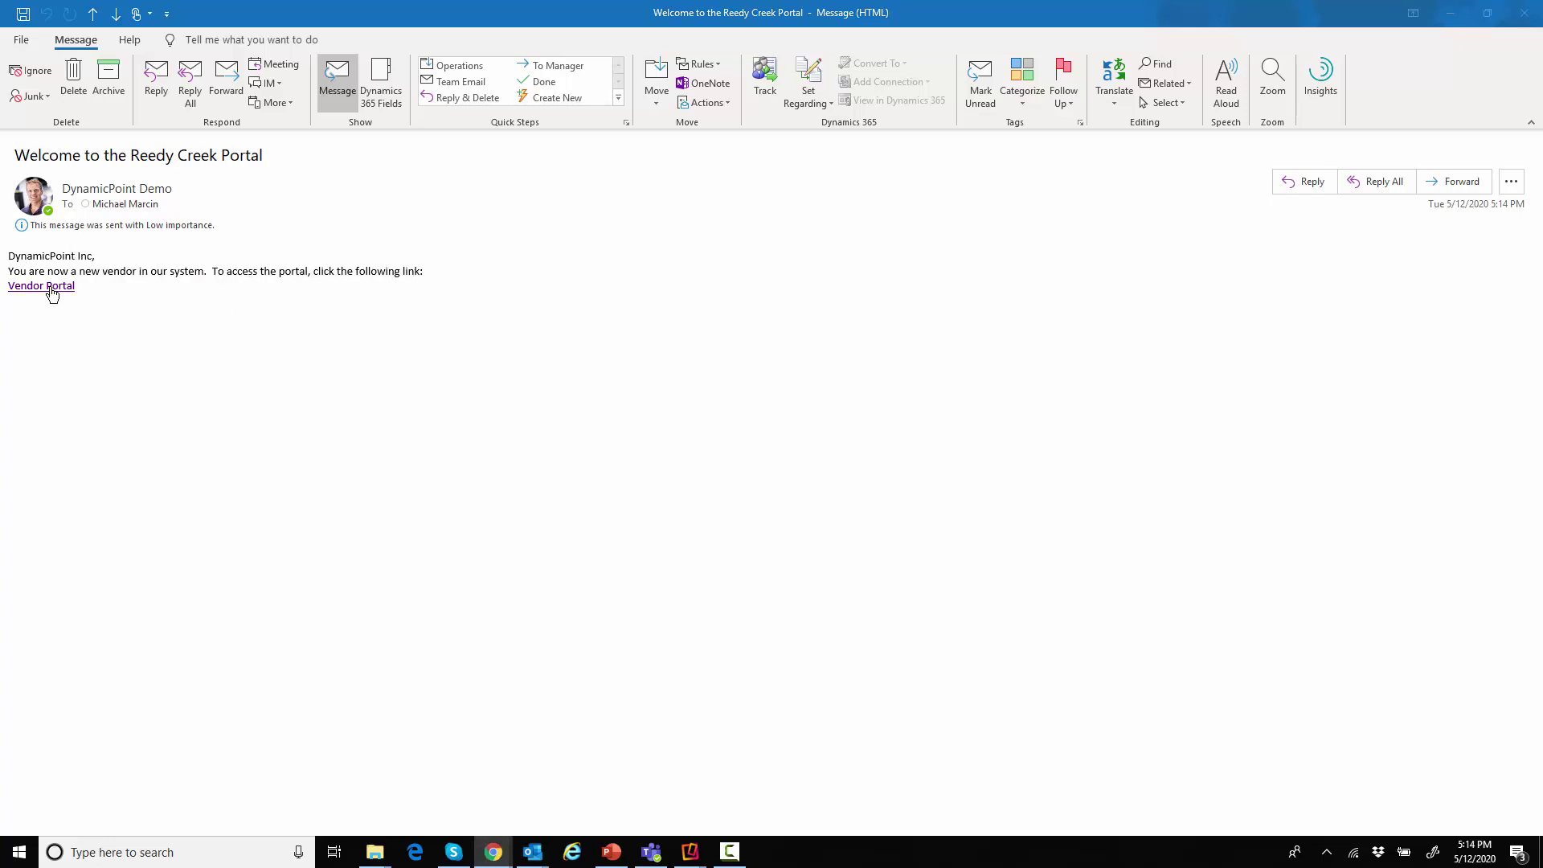